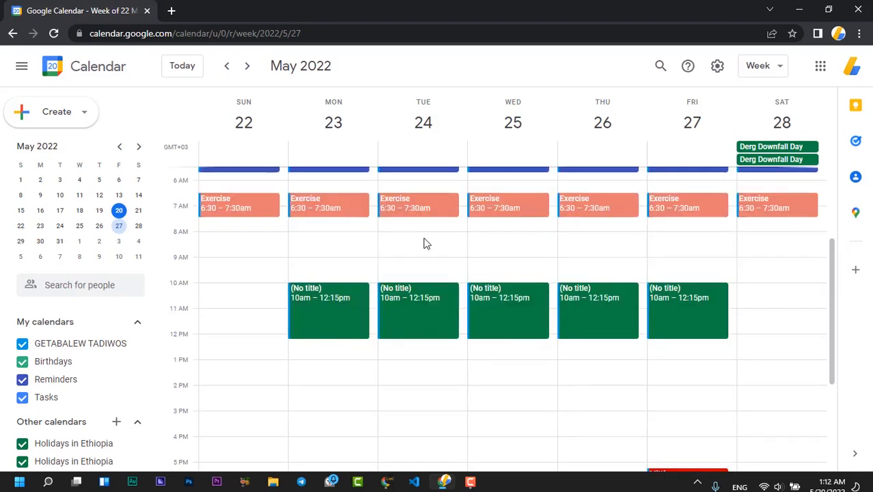
scroll(425, 242, "up", 3)
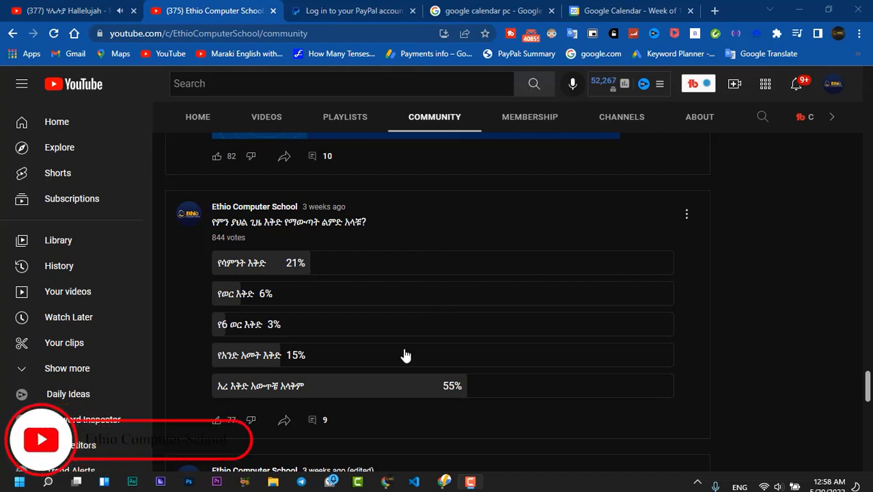
mouse_move(444, 482)
left_click(442, 420)
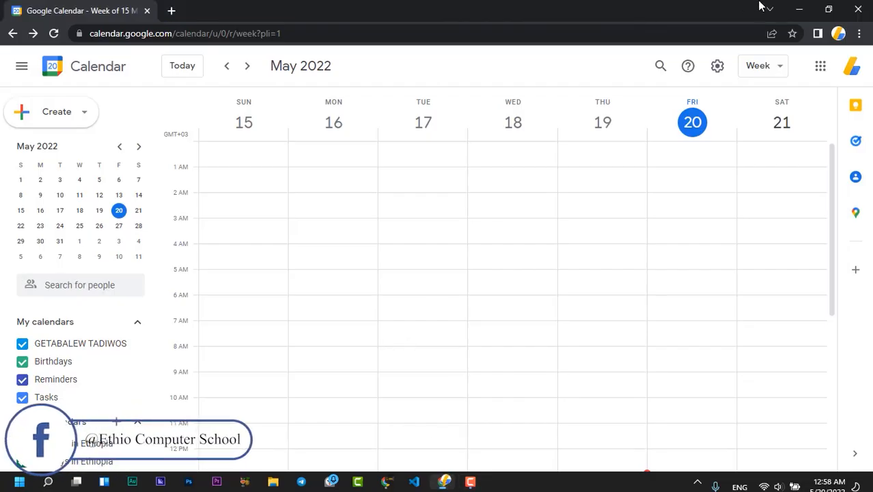
left_click(804, 9)
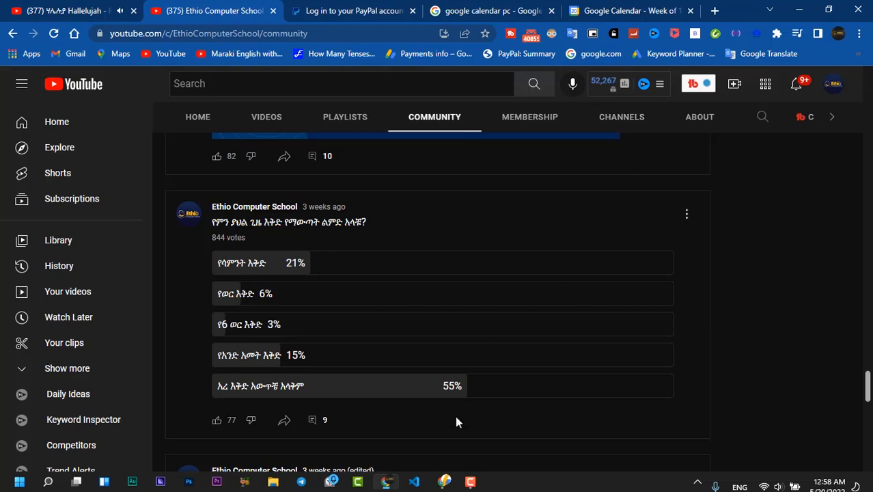
Step: Open google.com in a new tab of the Google Calendar window, launch Calendar from Google's apps, and close the old Calendar tab
left_click(445, 484)
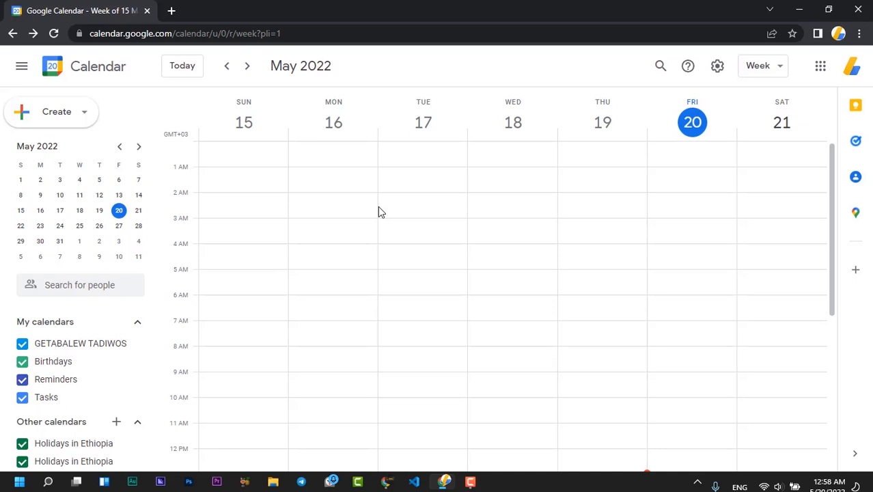
left_click(170, 10)
type("g")
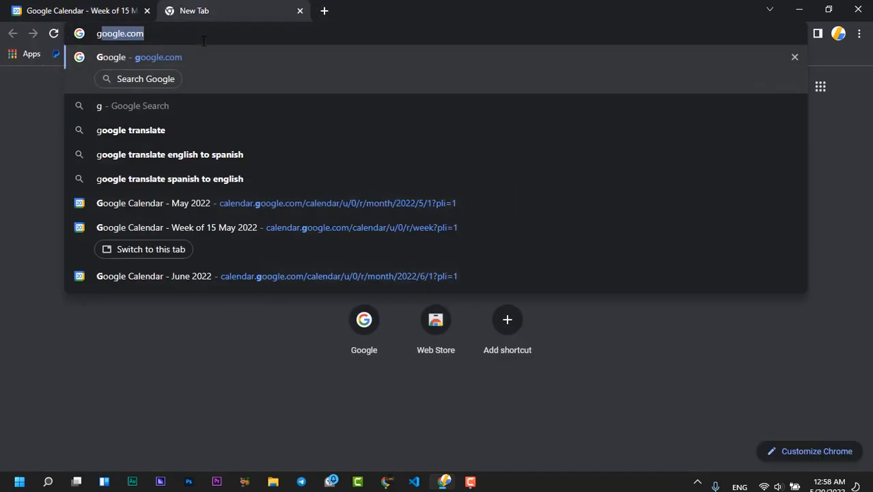
type("oogle.com")
key("Return")
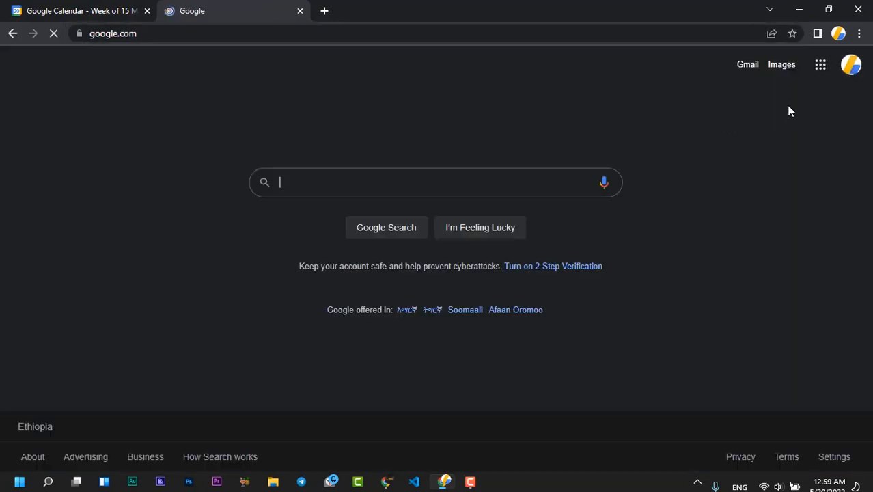
left_click(819, 78)
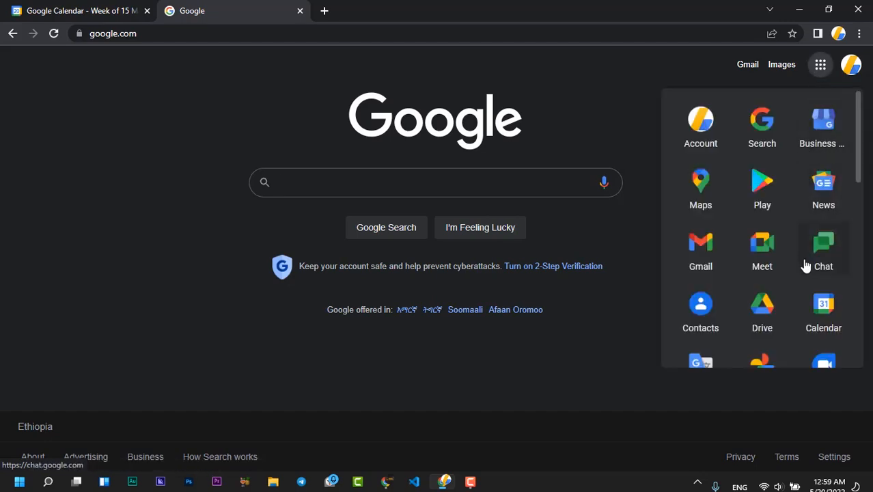
left_click(824, 312)
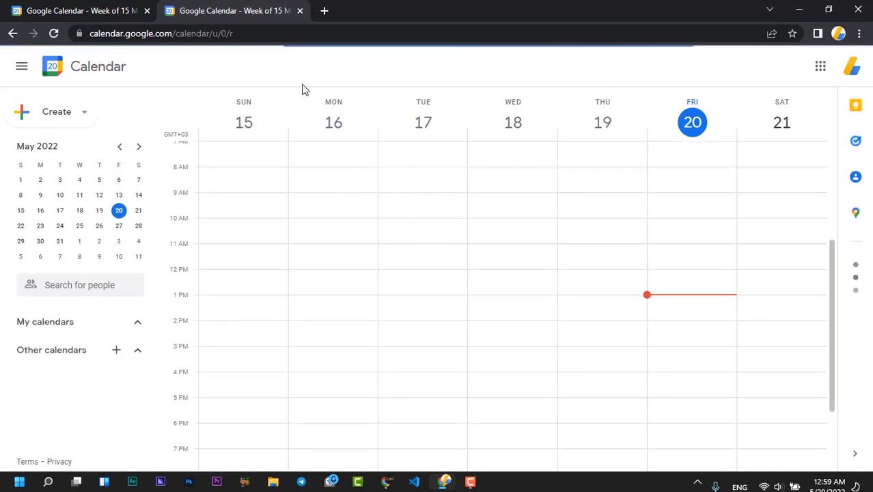
left_click(147, 11)
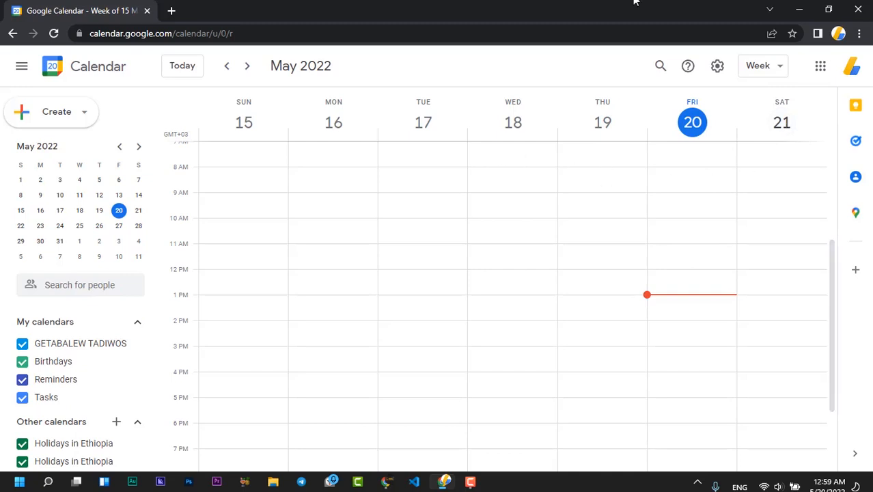
left_click(386, 482)
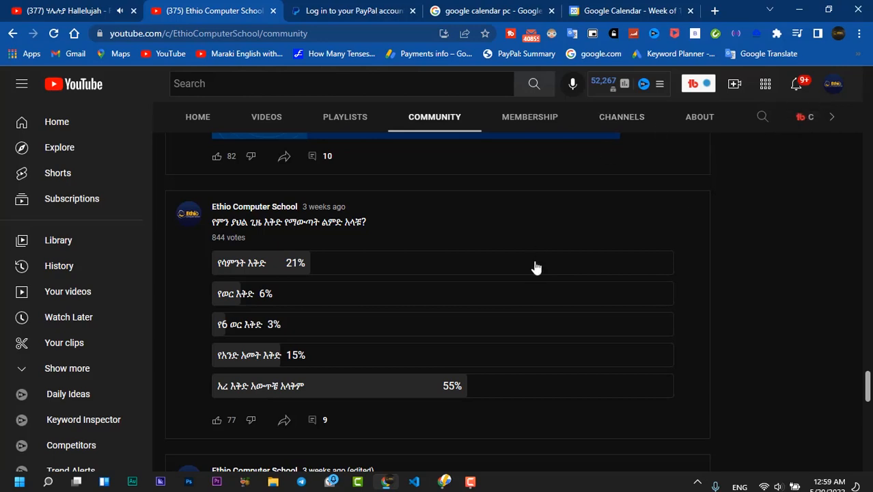
left_click(444, 482)
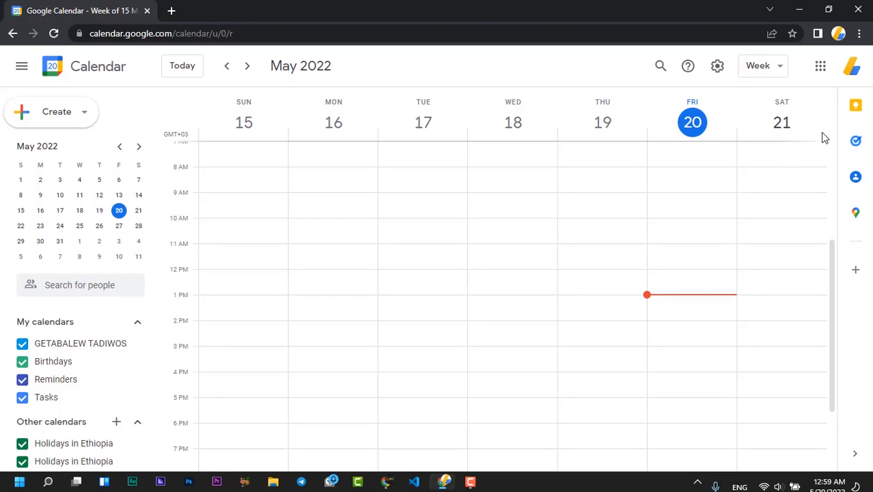
Step: Switch the calendar to Month view and start a new event titled "Pray Time" on Friday, 20 May
left_click(754, 76)
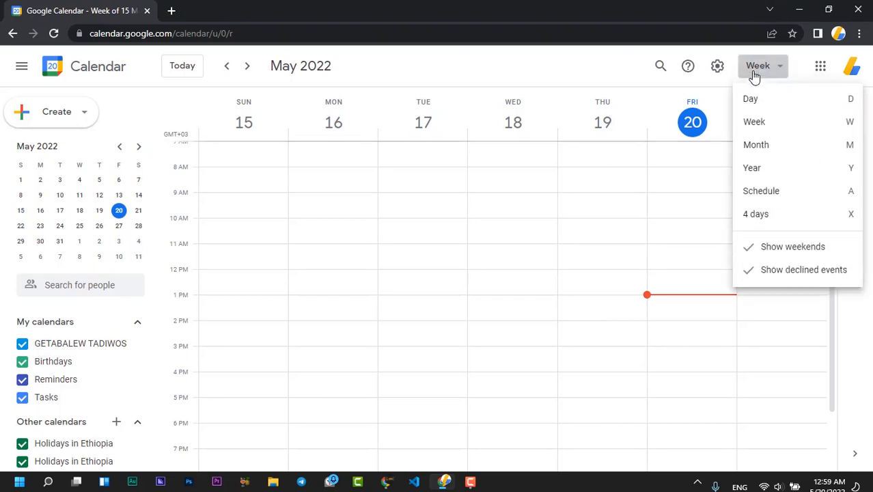
left_click(756, 145)
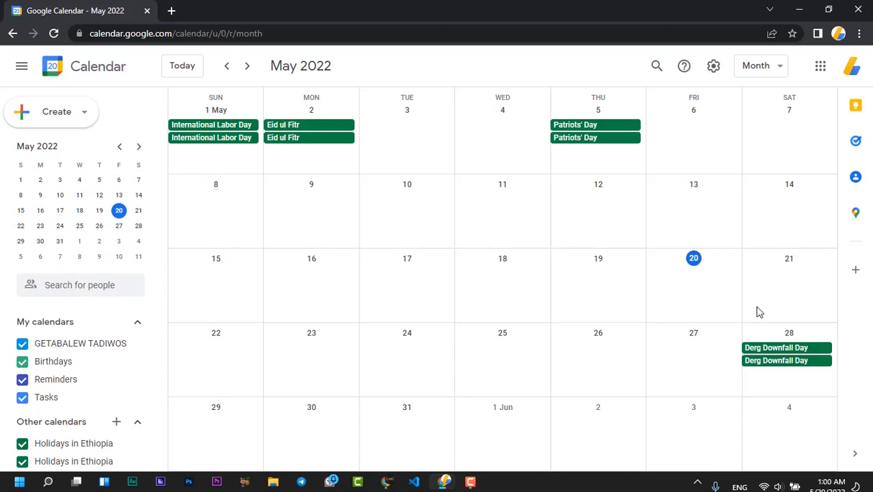
left_click(693, 276)
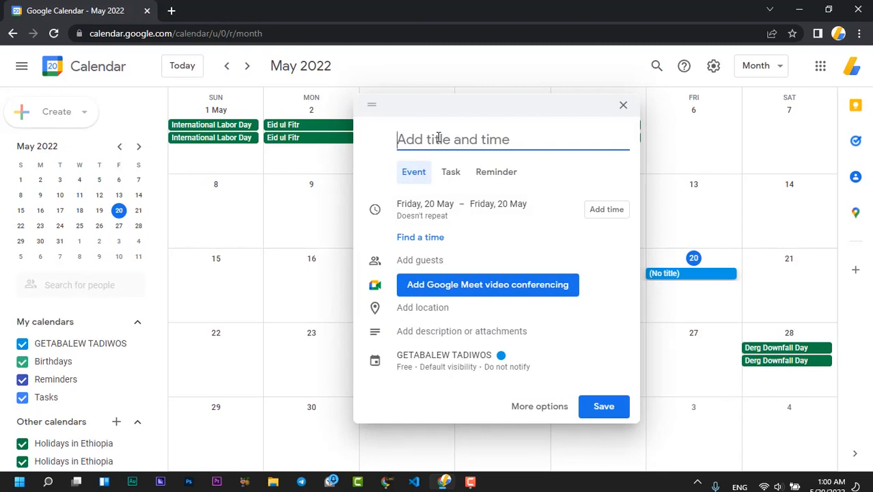
type("Pray Time")
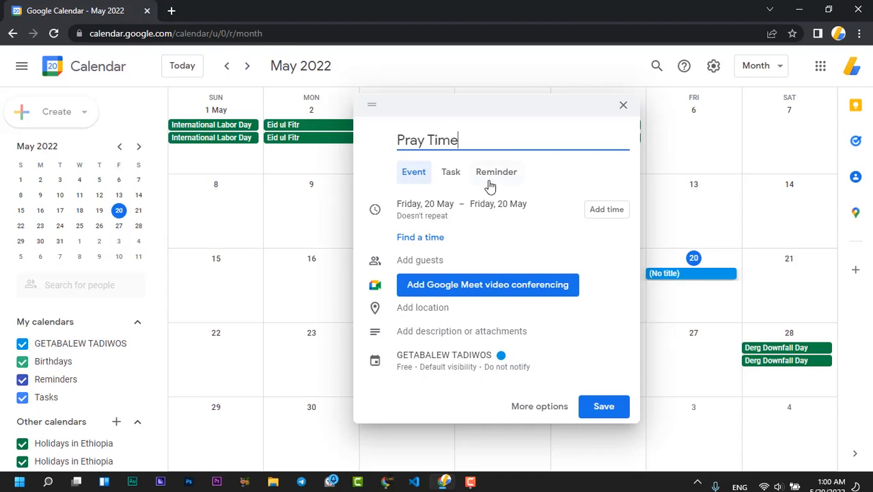
left_click(450, 173)
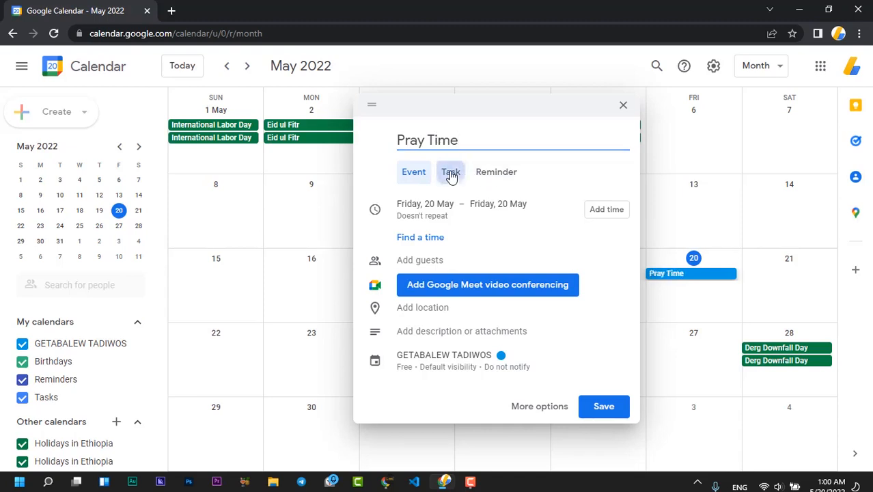
left_click(423, 174)
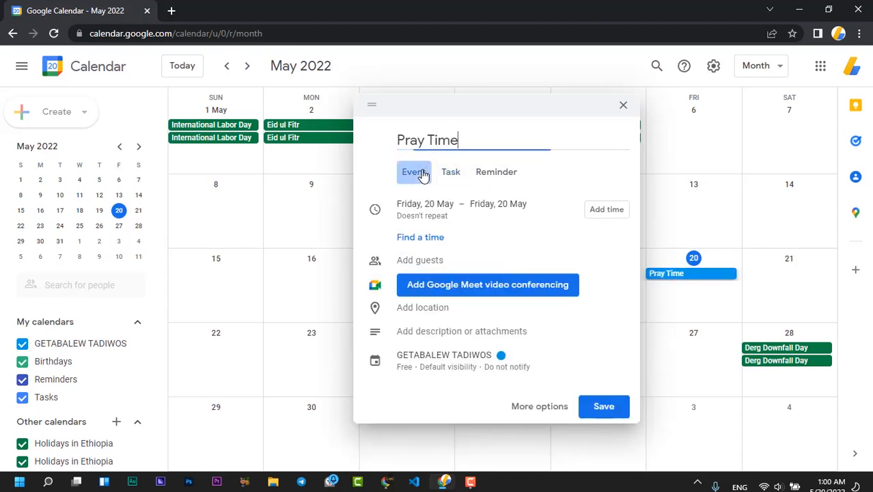
Step: Set the colour of the Pray Time event to dark blue
left_click(502, 357)
left_click(514, 301)
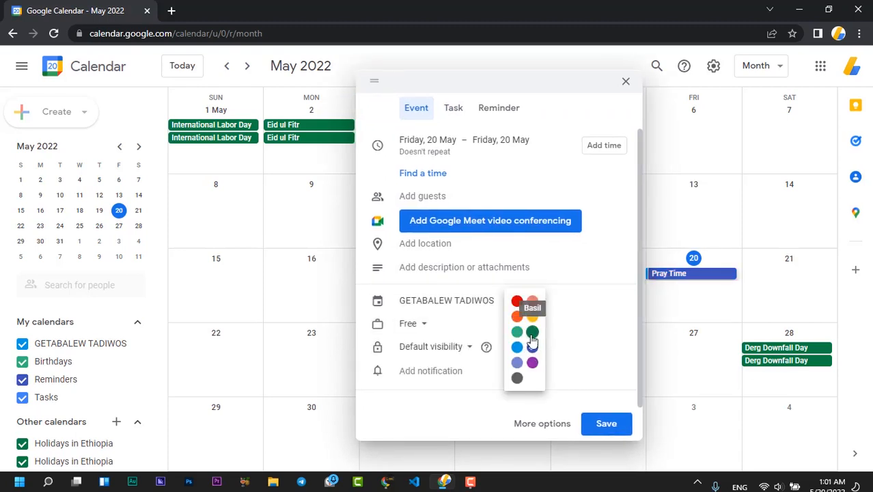
left_click(532, 346)
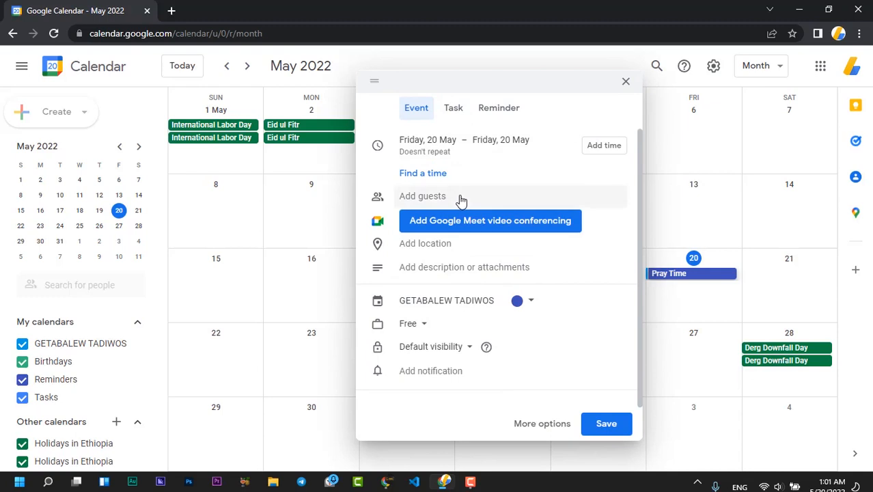
Step: Add Google Meet video conferencing to the Pray Time event and dismiss the call settings tip
scroll(465, 212, "up", 1)
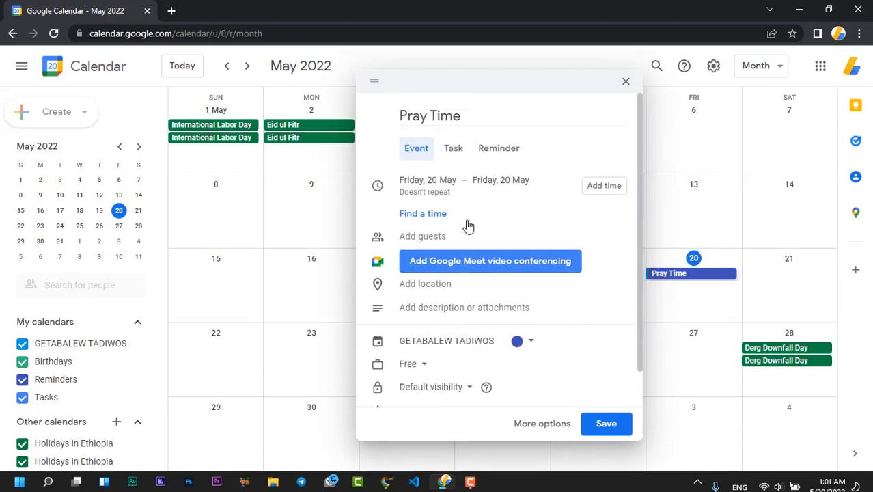
left_click(432, 239)
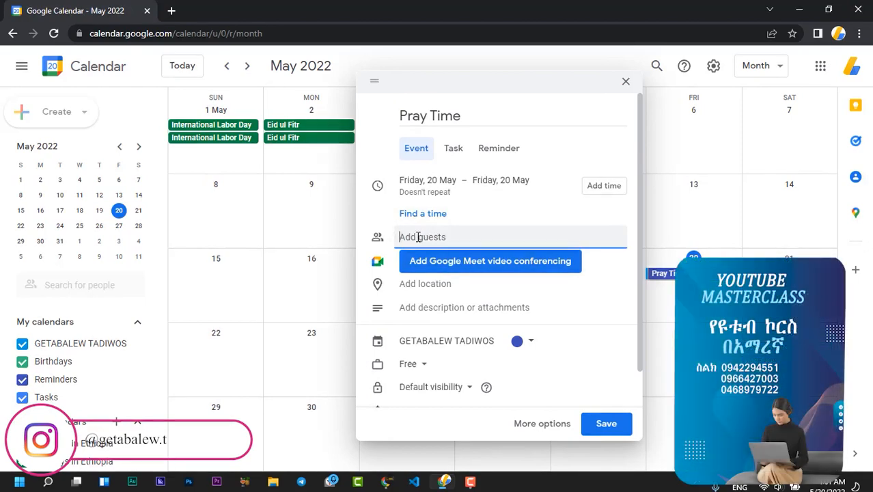
left_click(444, 260)
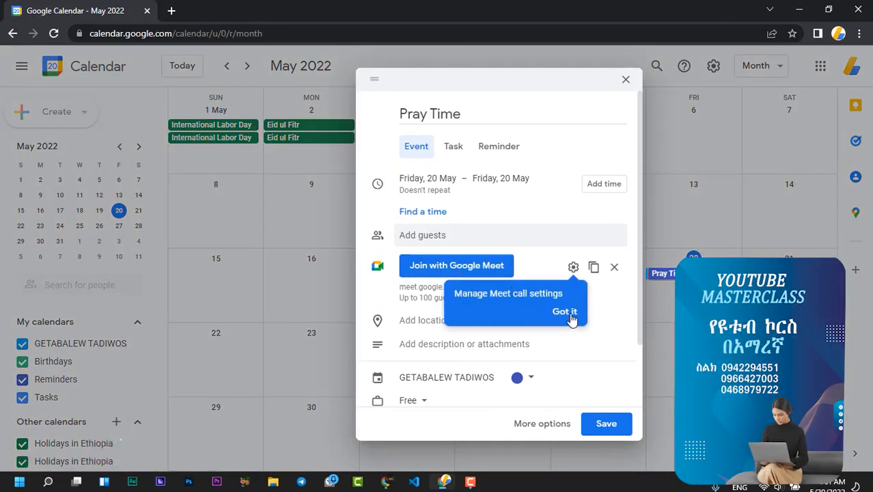
left_click(565, 311)
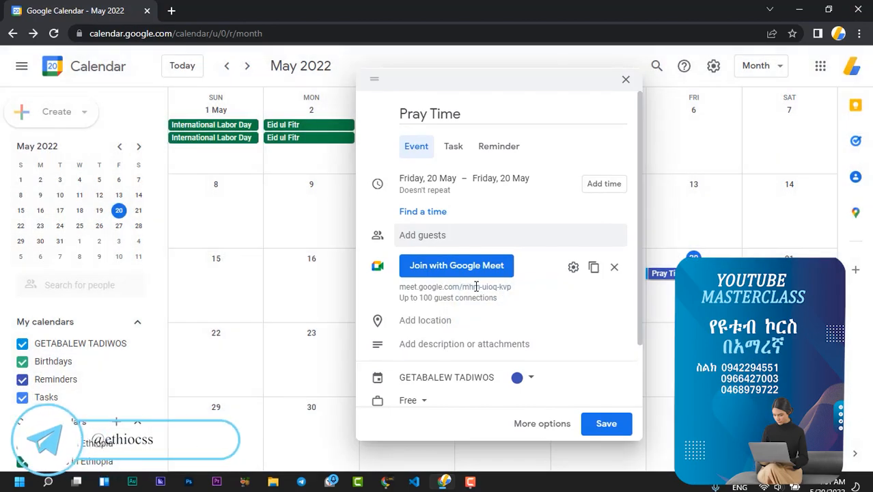
scroll(476, 287, "down", 1)
scroll(476, 287, "down", 1)
left_click(425, 265)
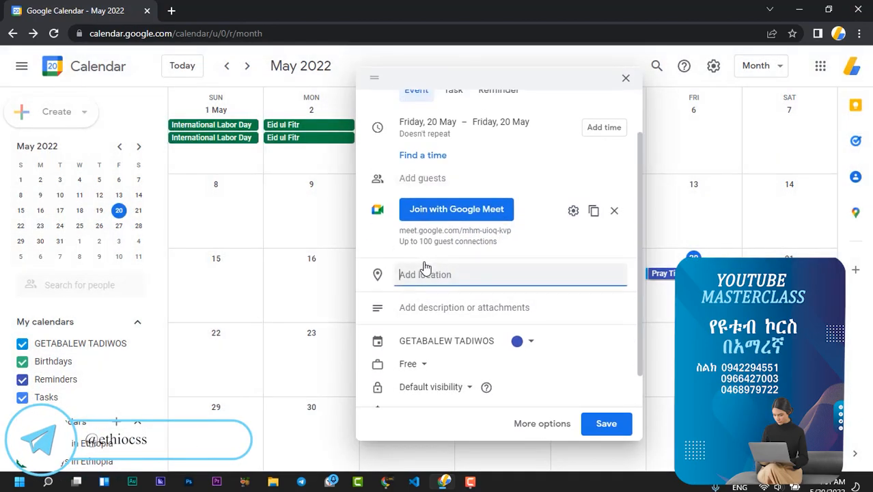
scroll(474, 273, "down", 1)
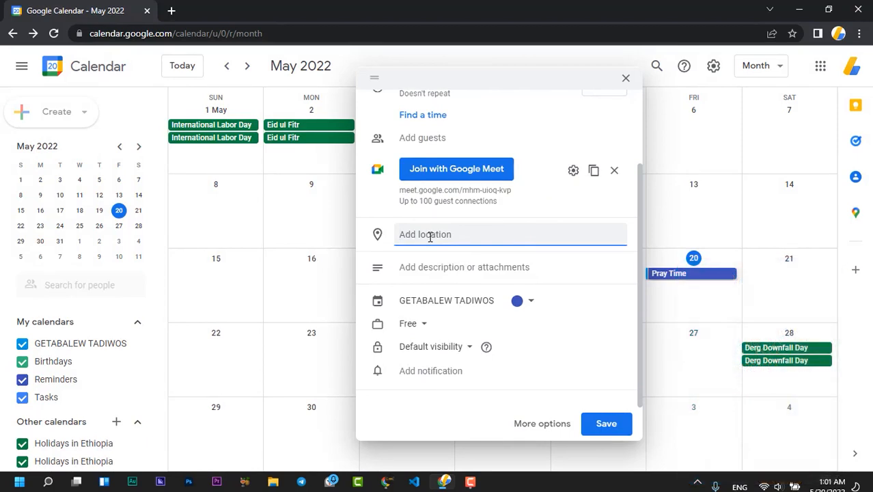
scroll(461, 263, "up", 2)
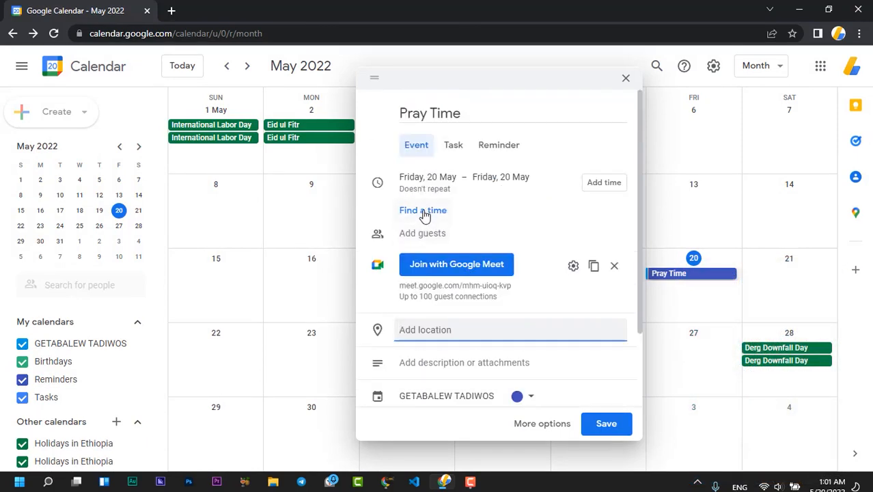
Step: Find a time for the Pray Time event on 20 May and schedule it from 4:00am to 5:45am
left_click(423, 211)
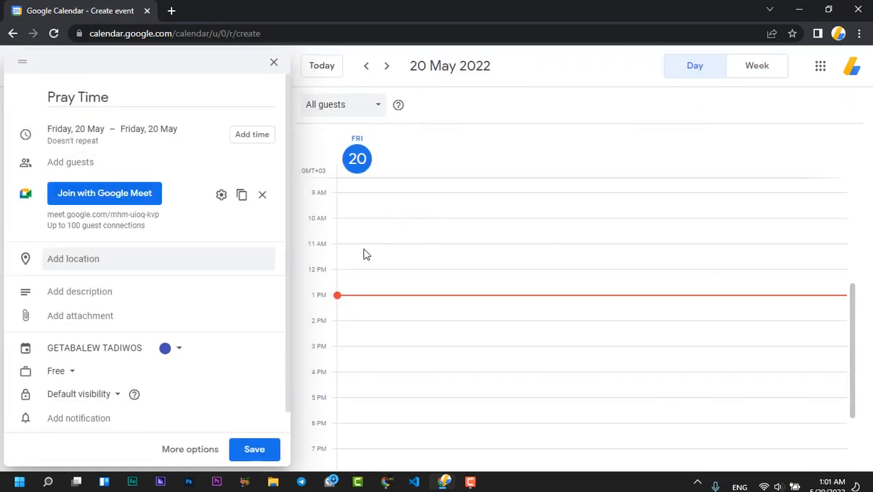
scroll(444, 333, "up", 1)
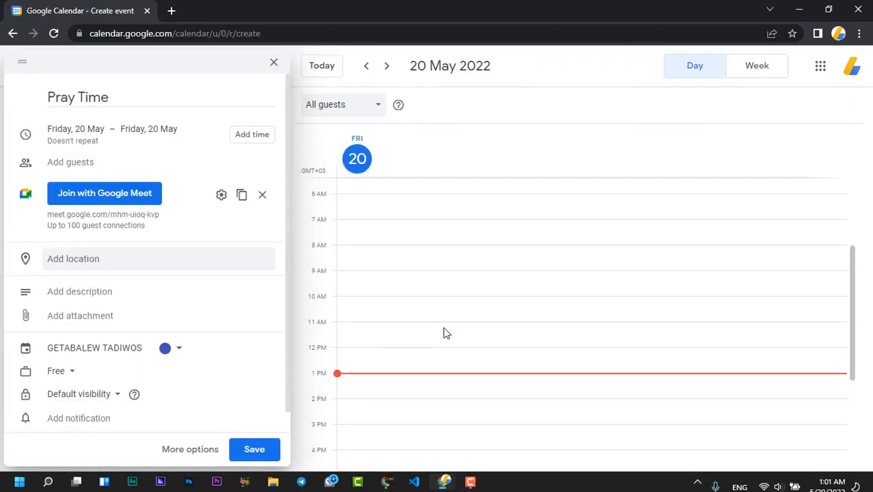
scroll(444, 332, "up", 2)
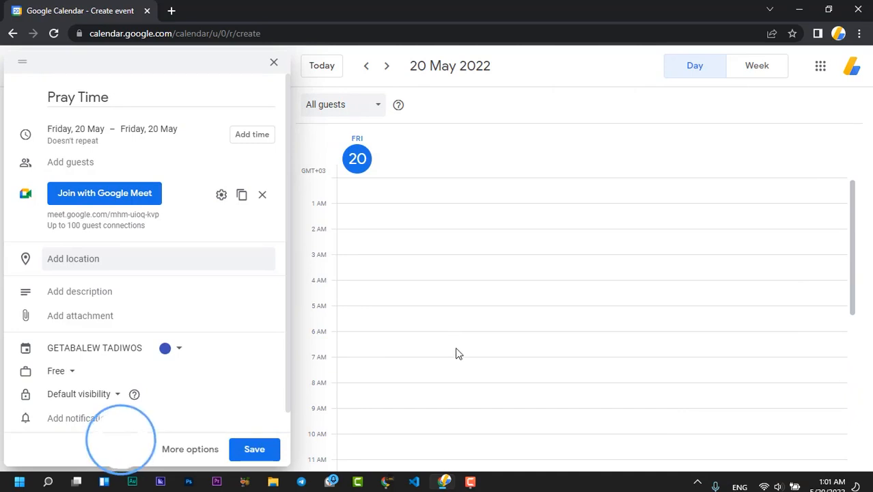
double_click(320, 203)
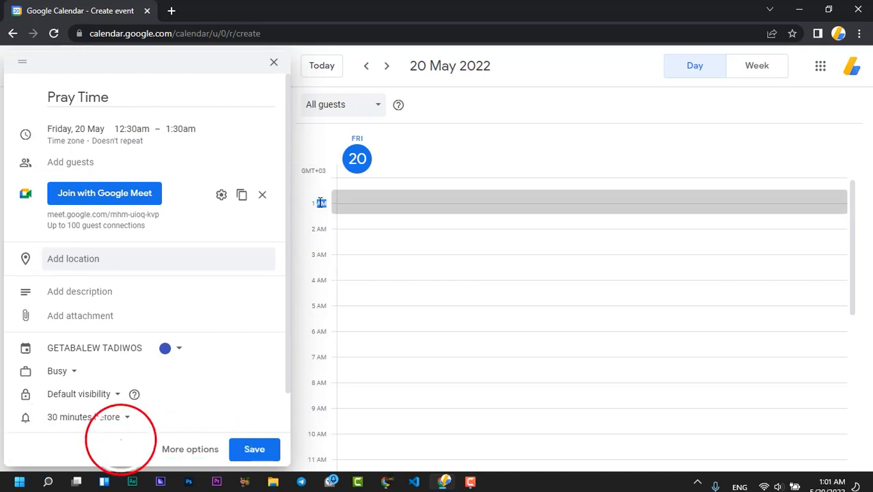
left_click(339, 215)
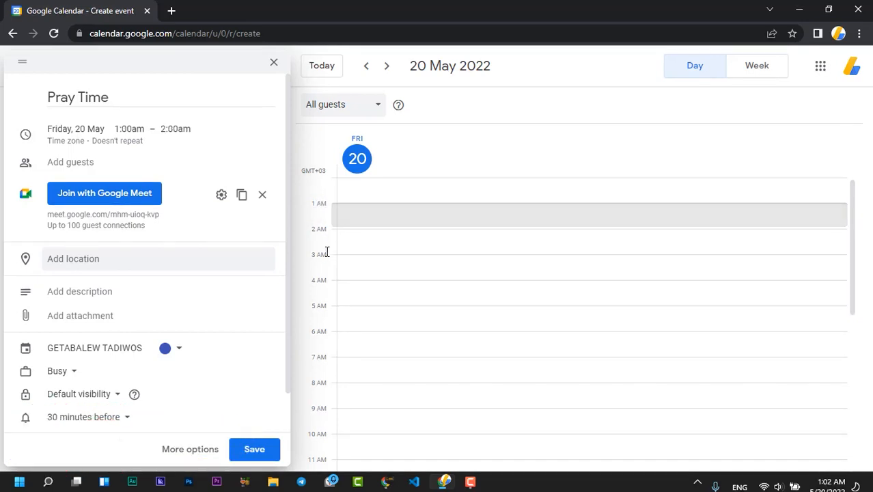
left_click(362, 324)
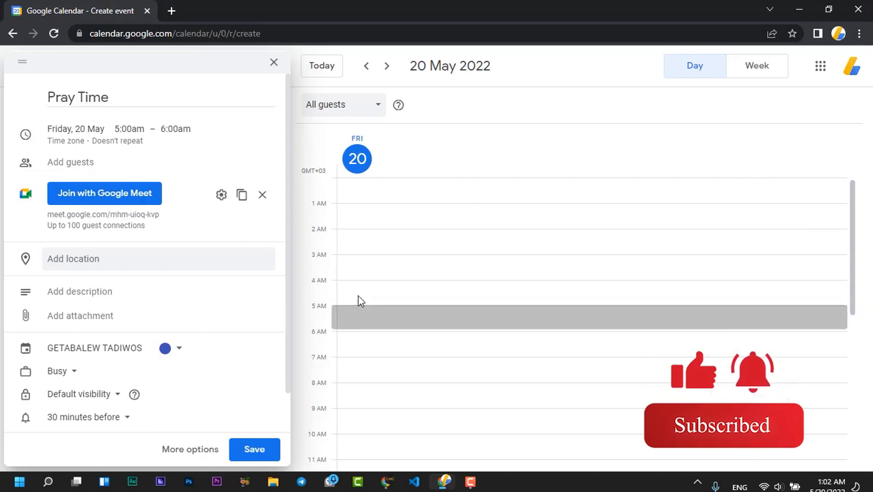
left_click(357, 297)
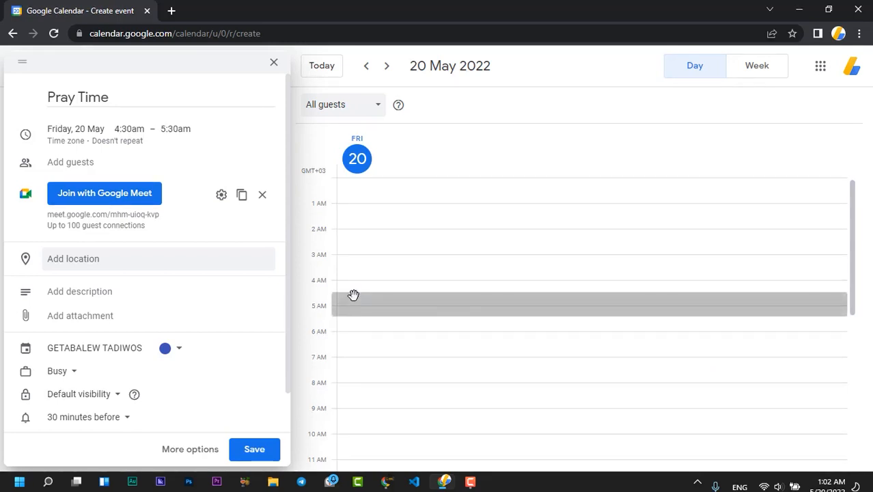
left_click_drag(353, 294, 351, 287)
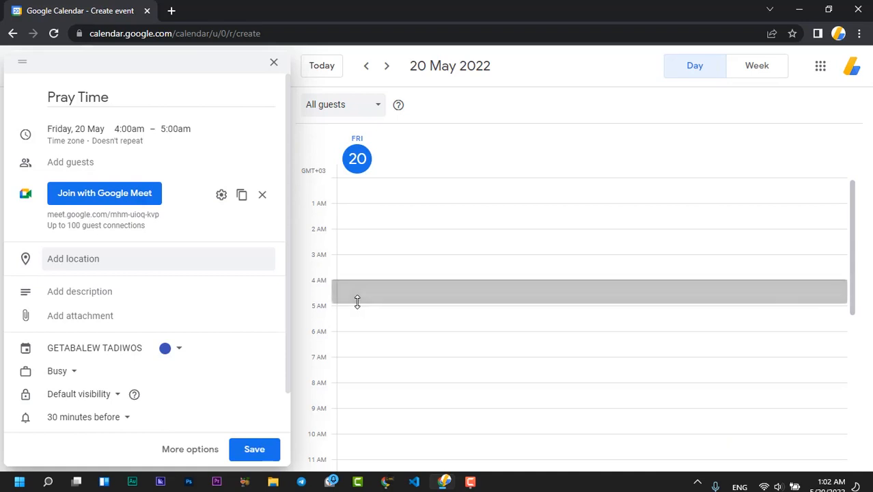
left_click_drag(380, 301, 375, 318)
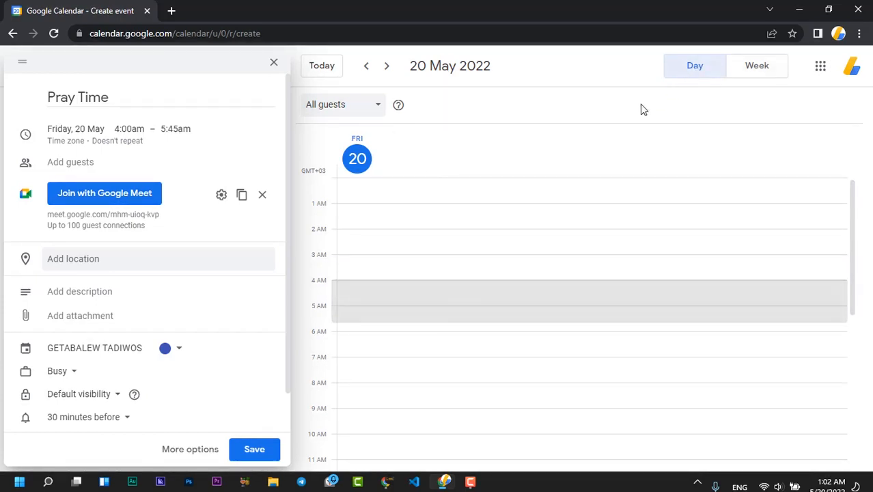
Step: Show the whole week beside the event details and set the Pray Time event to repeat daily
left_click(753, 68)
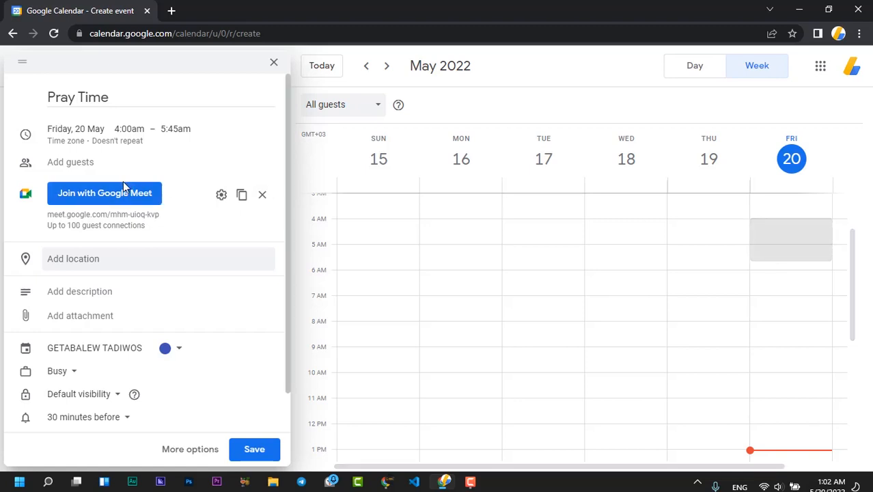
left_click(115, 140)
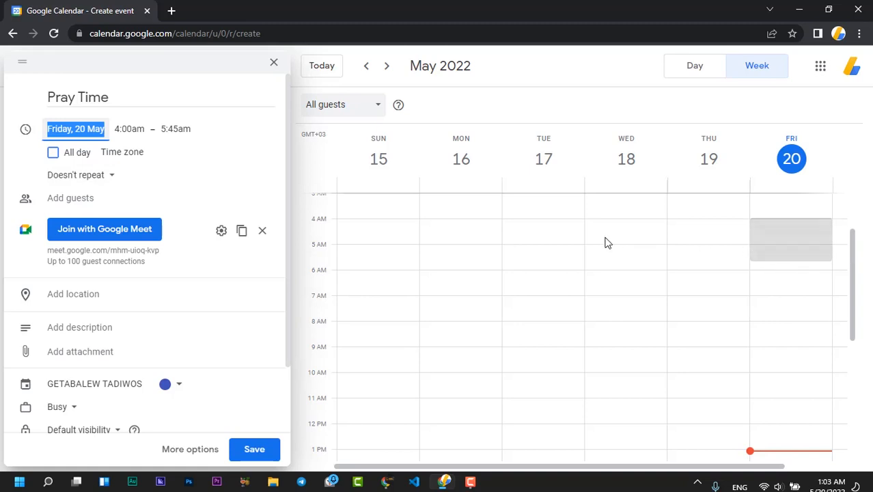
left_click(94, 185)
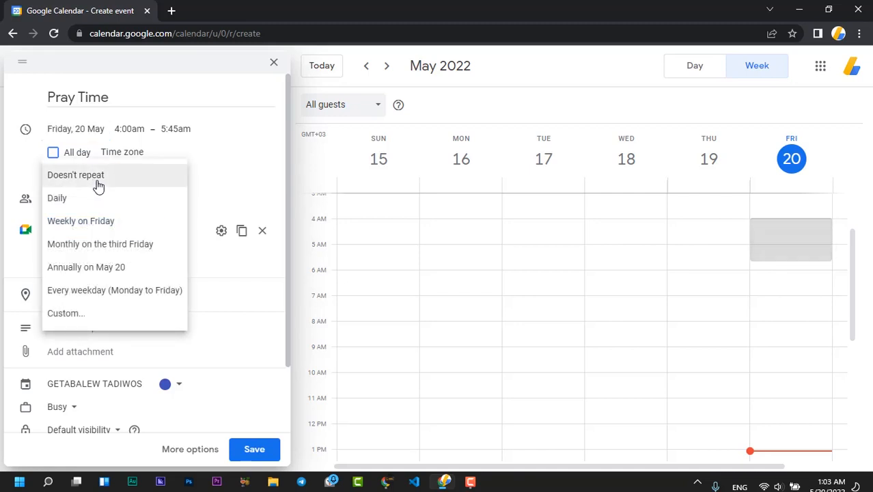
left_click(68, 198)
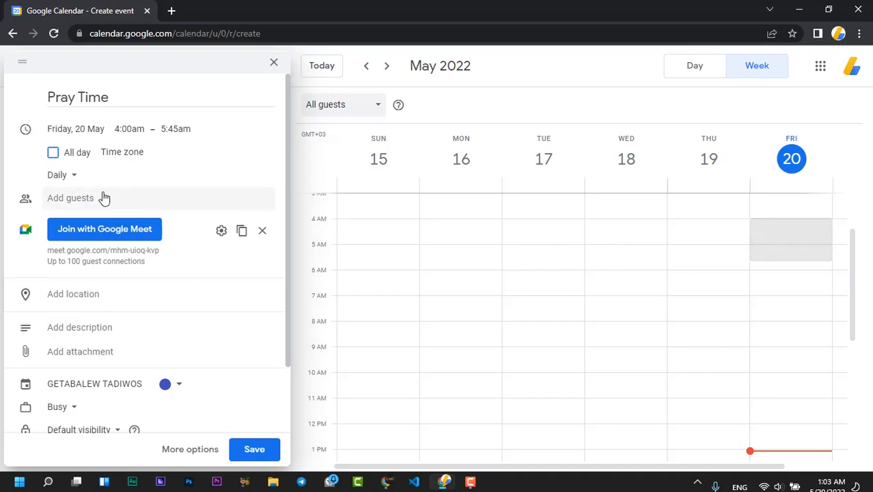
Step: Set the Pray Time event's notification to 10 minutes before
scroll(118, 200, "down", 2)
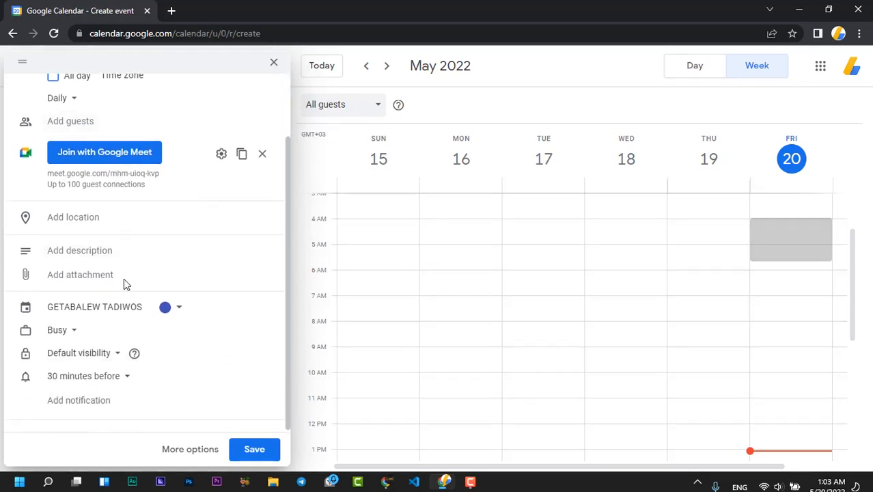
left_click(112, 380)
left_click(113, 380)
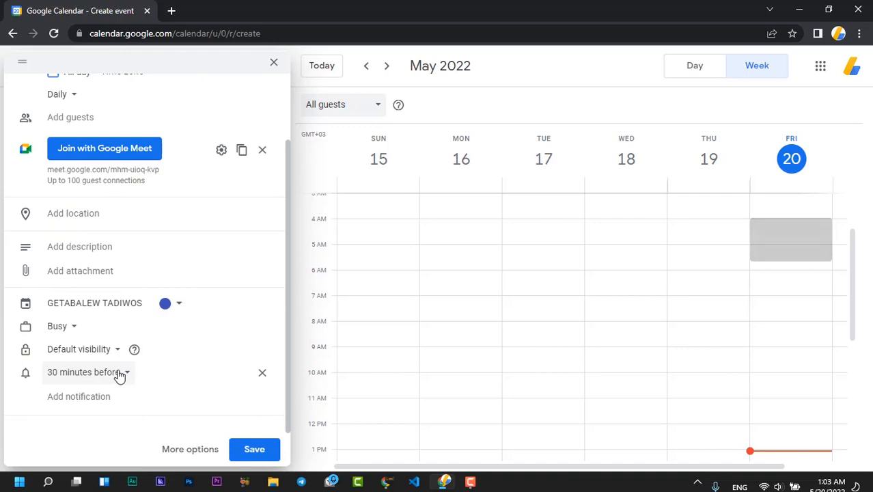
left_click(118, 374)
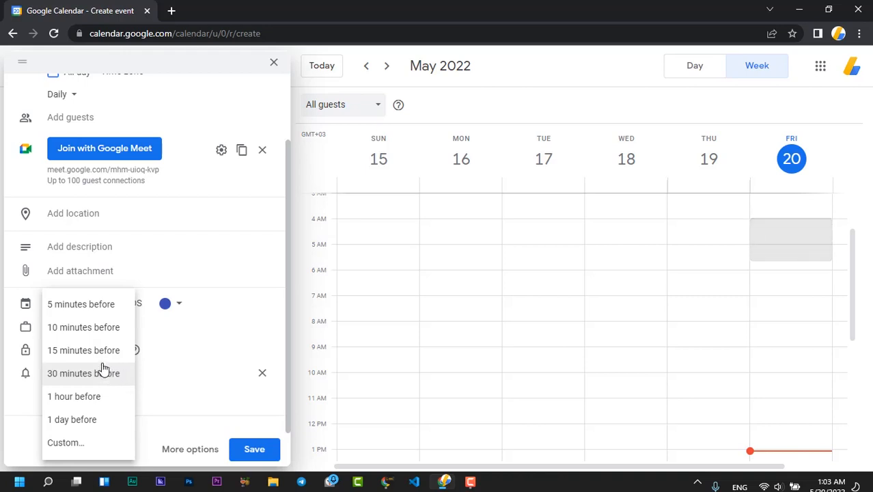
left_click(81, 328)
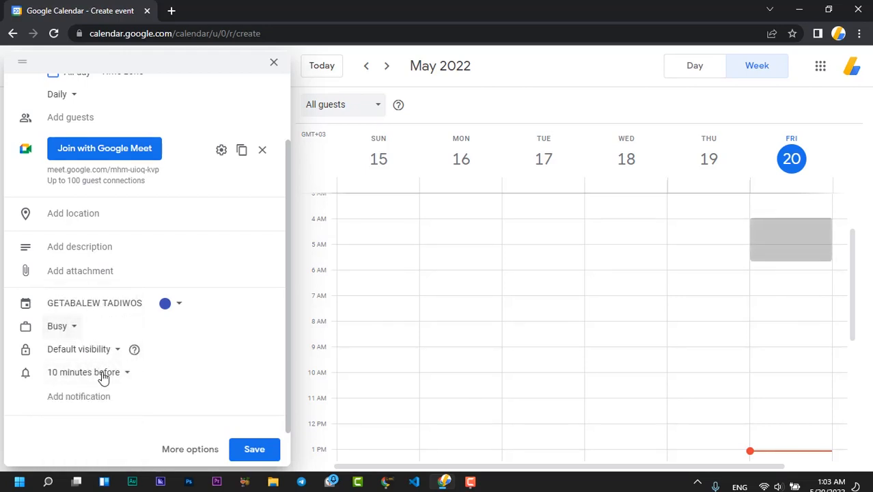
left_click(103, 381)
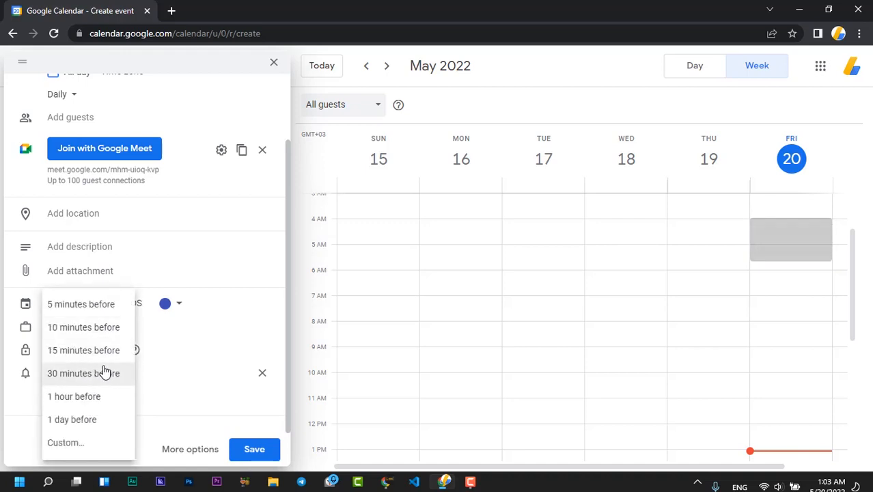
left_click(197, 381)
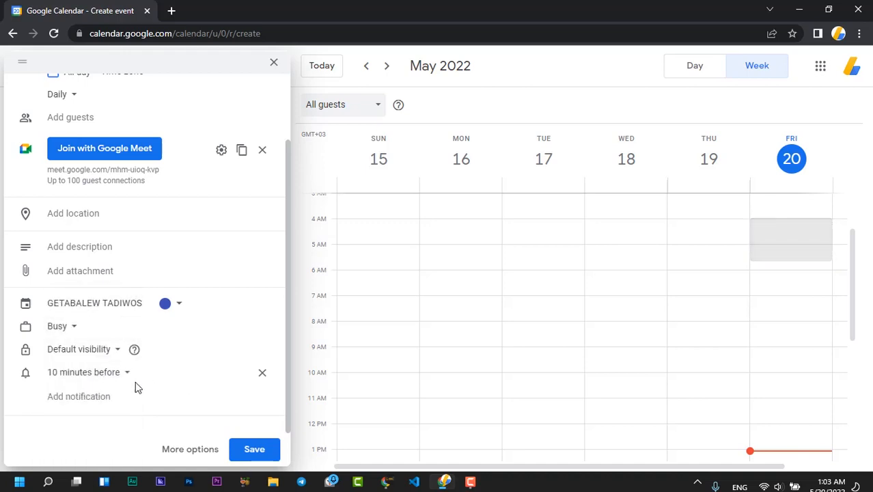
Step: Keep the Pray Time event on default visibility and save it
left_click(94, 355)
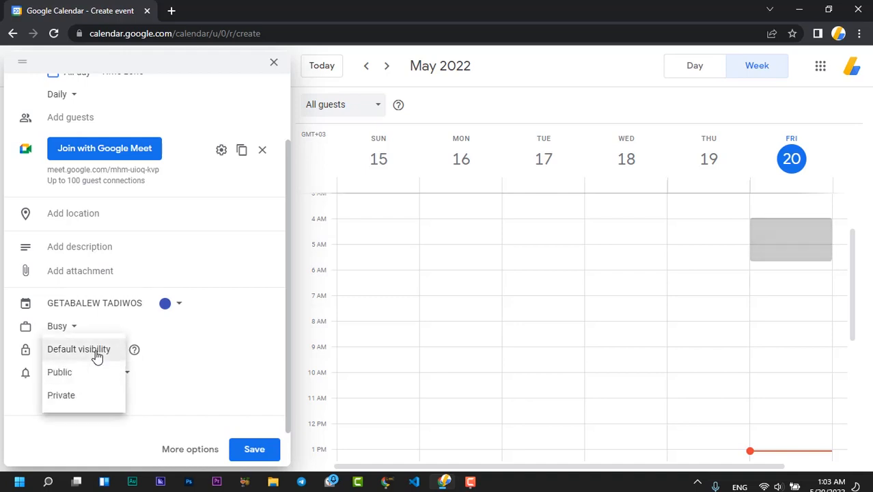
left_click(82, 350)
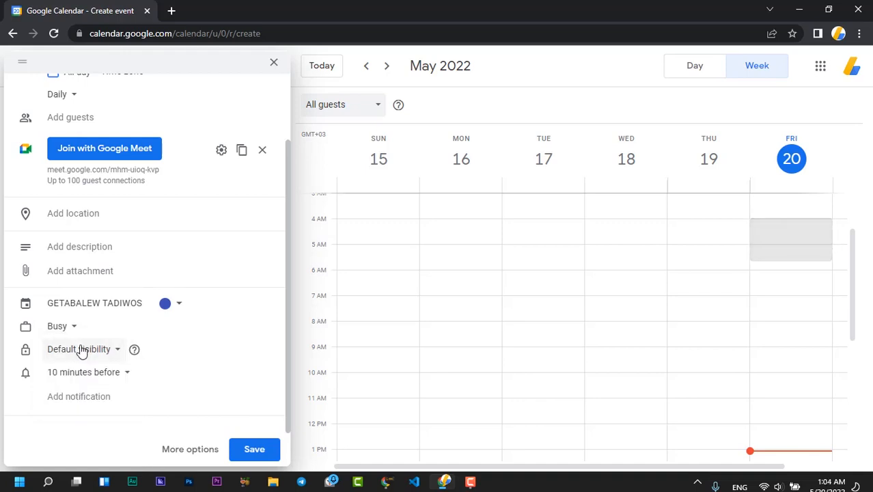
scroll(81, 351, "up", 1)
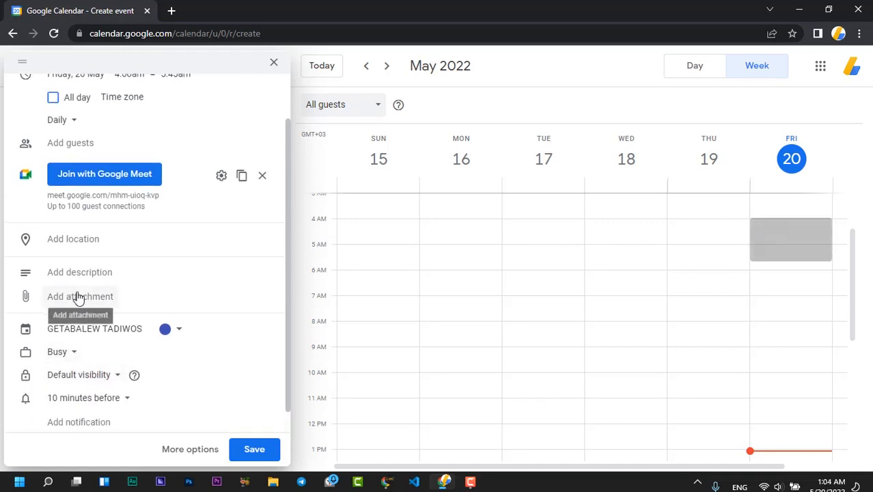
scroll(112, 287, "up", 2)
scroll(113, 287, "down", 3)
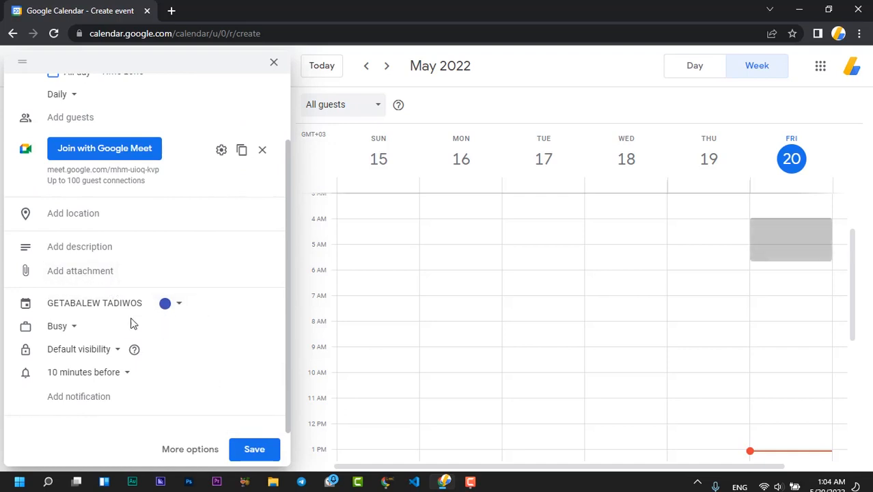
left_click(252, 449)
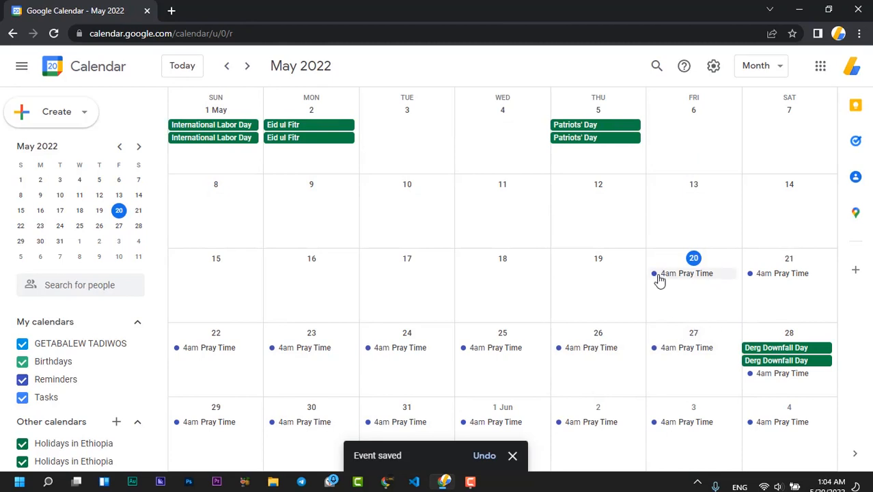
Step: Switch the calendar to Week view and bring the early morning hours into view
left_click(747, 70)
left_click(754, 122)
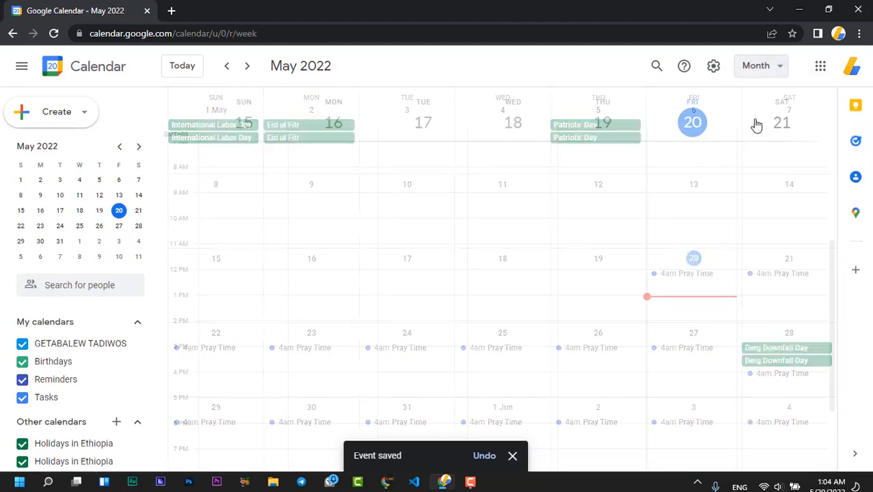
scroll(604, 244, "up", 3)
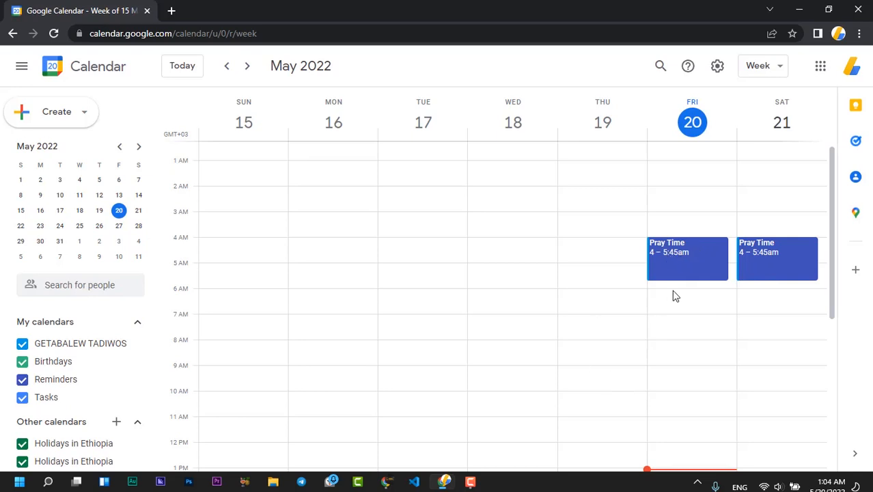
Step: Check the daily Pray Time event in the coming weeks up to 26 June – 2 July and return to the week of 15 May
left_click(246, 66)
left_click(246, 66)
left_click(246, 65)
left_click(246, 66)
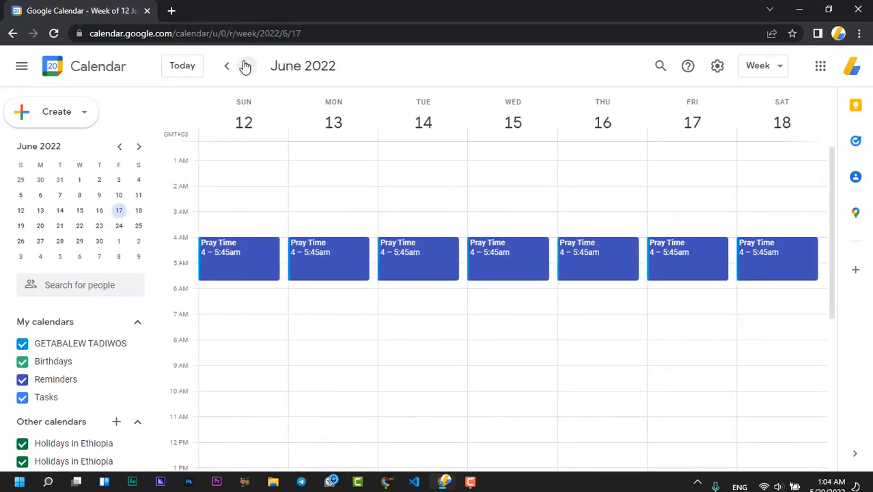
left_click(246, 66)
left_click(246, 65)
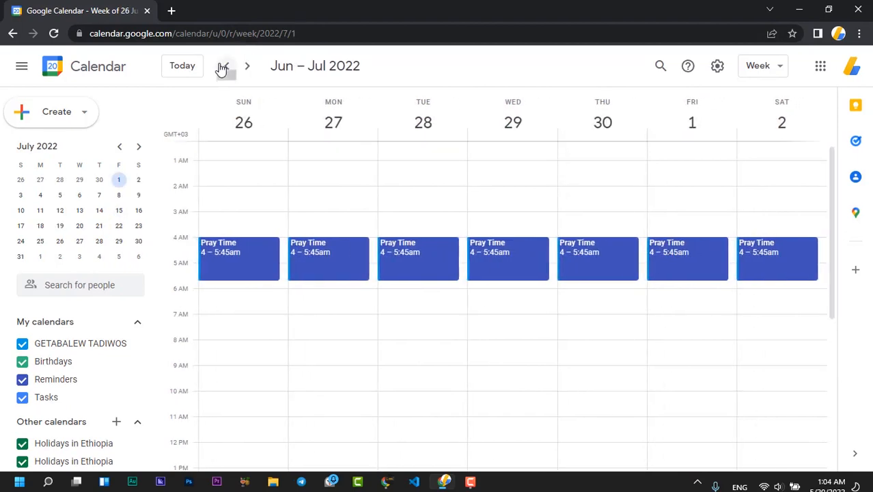
left_click(224, 66)
left_click(224, 66)
left_click(222, 67)
left_click(222, 67)
left_click(223, 67)
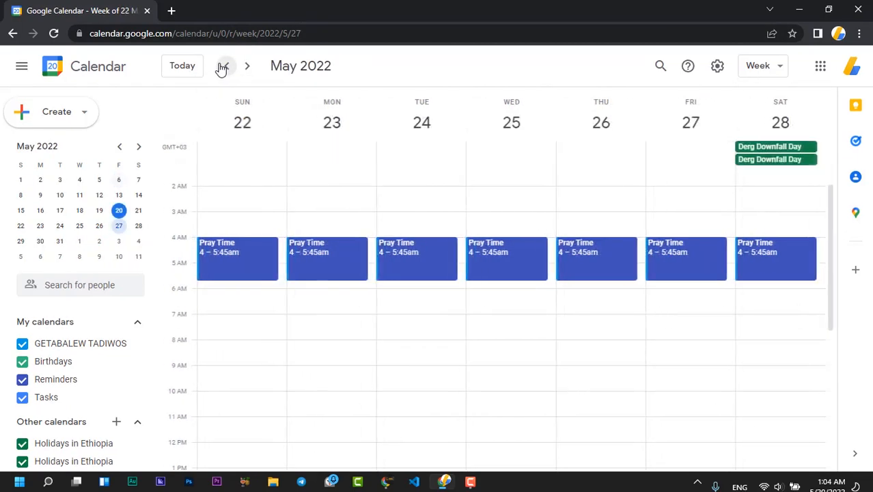
left_click(223, 67)
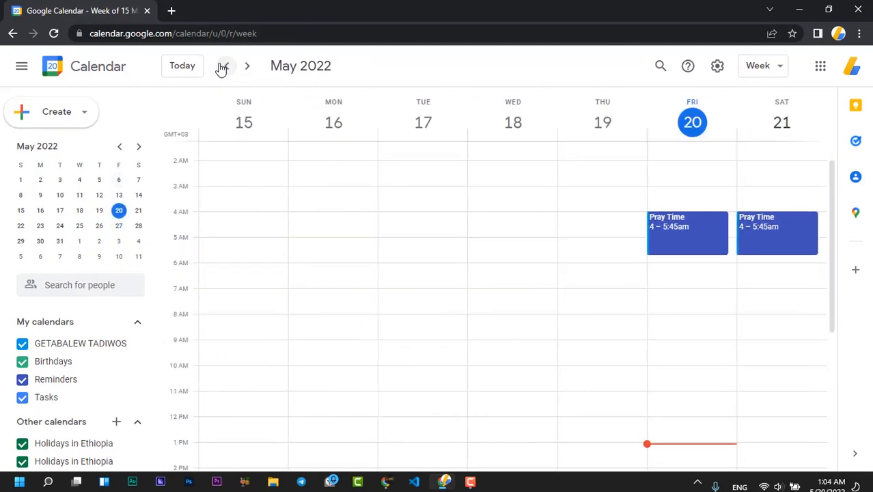
Step: Create an event titled "Exercise" on Friday, 20 May from 6:30am to 7:30am, repeating daily
double_click(672, 282)
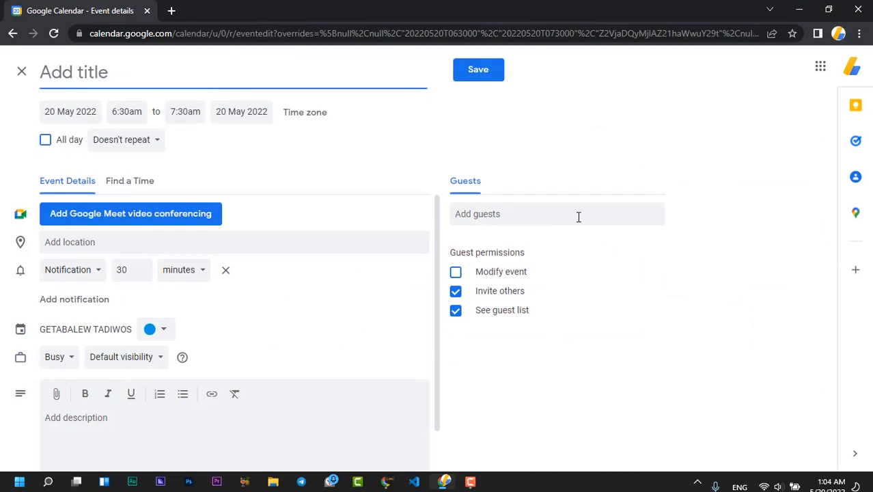
type("Exer")
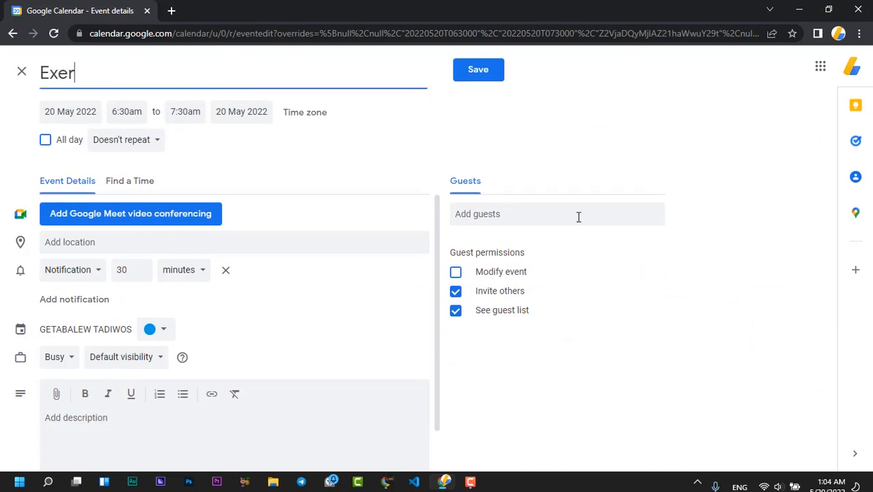
type("cise")
left_click(140, 142)
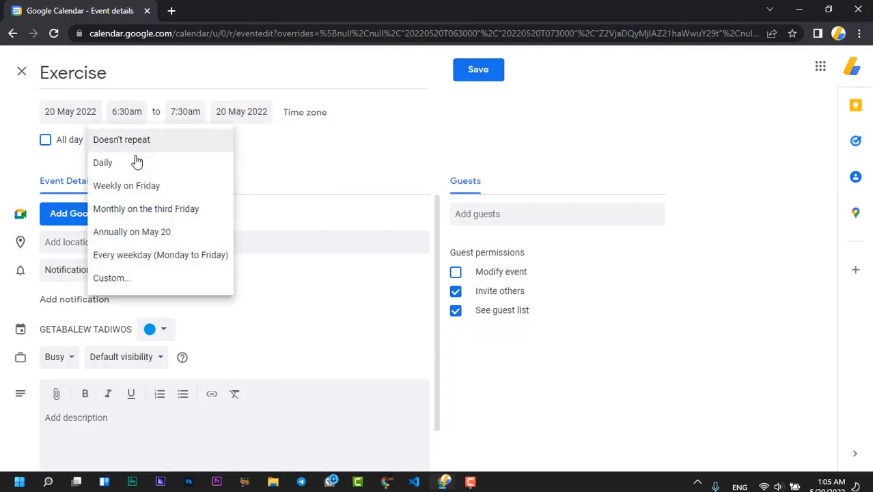
left_click(127, 168)
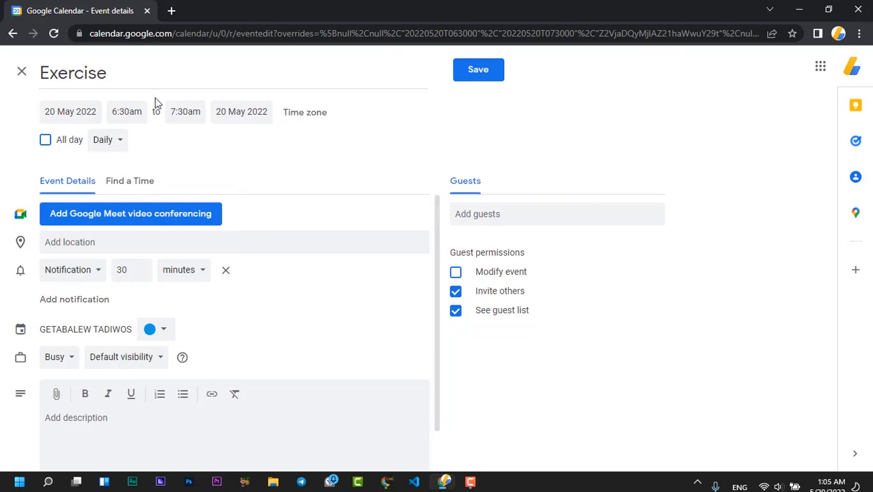
Step: Check the Exercise event's slot in the weekly schedule and set its colour to Flamingo
left_click(143, 187)
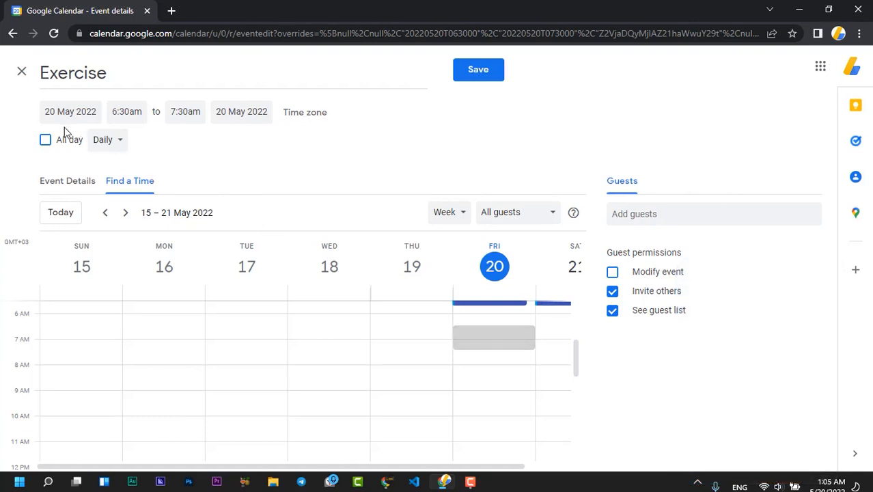
left_click(68, 180)
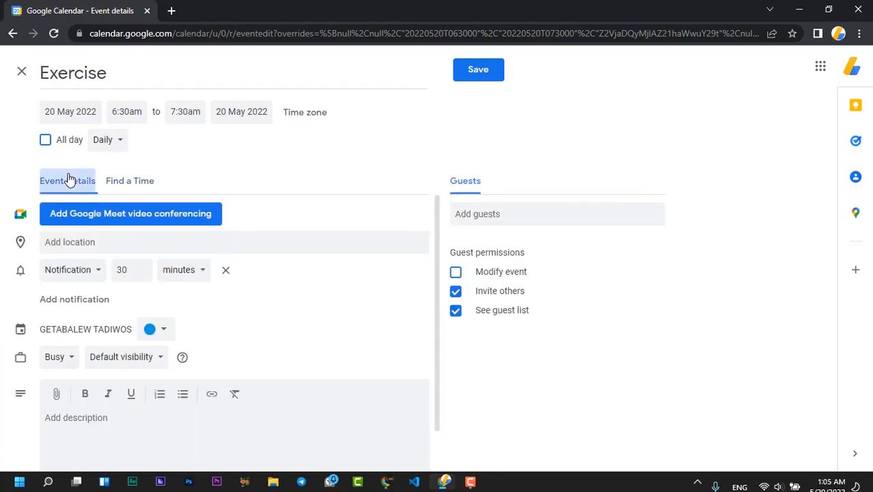
left_click(162, 329)
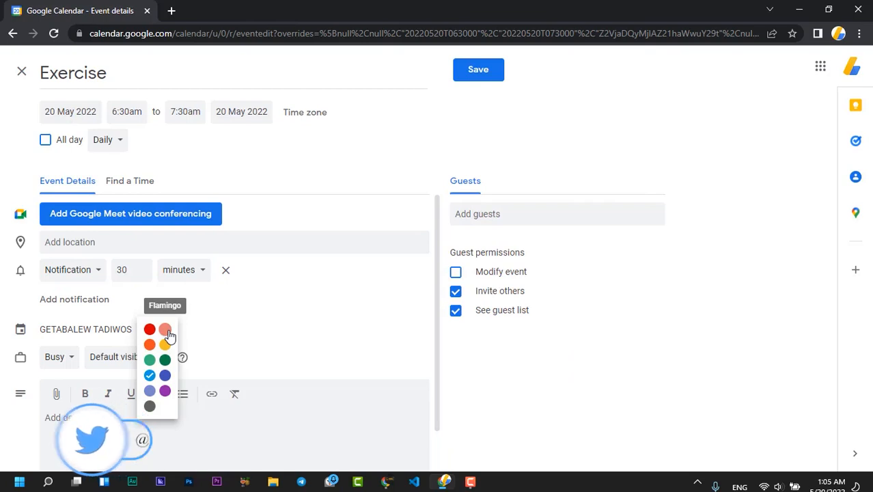
left_click(168, 331)
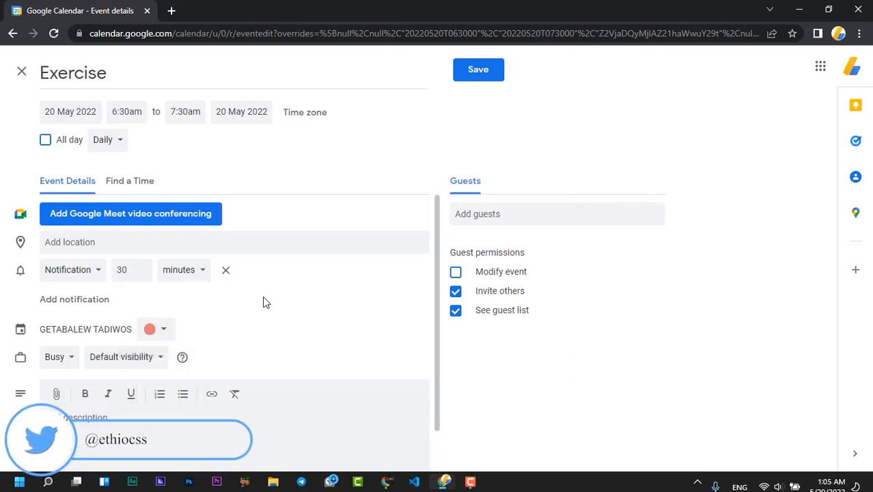
Step: Set the Exercise event's notification time to 5 minutes
scroll(264, 300, "down", 1)
scroll(108, 287, "up", 2)
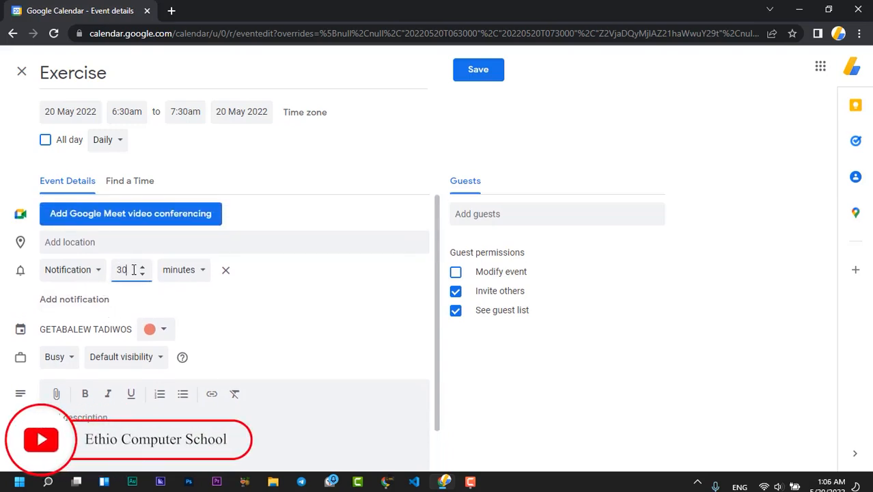
key("BackSpace")
key("BackSpace")
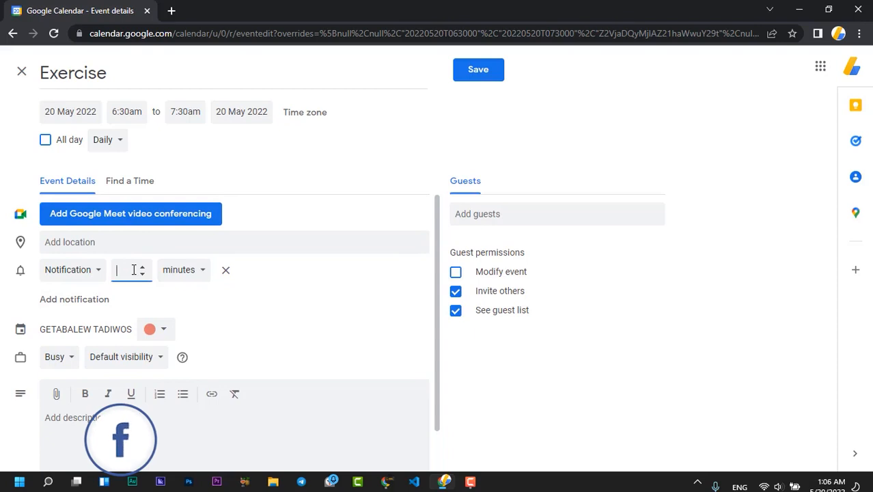
type("5")
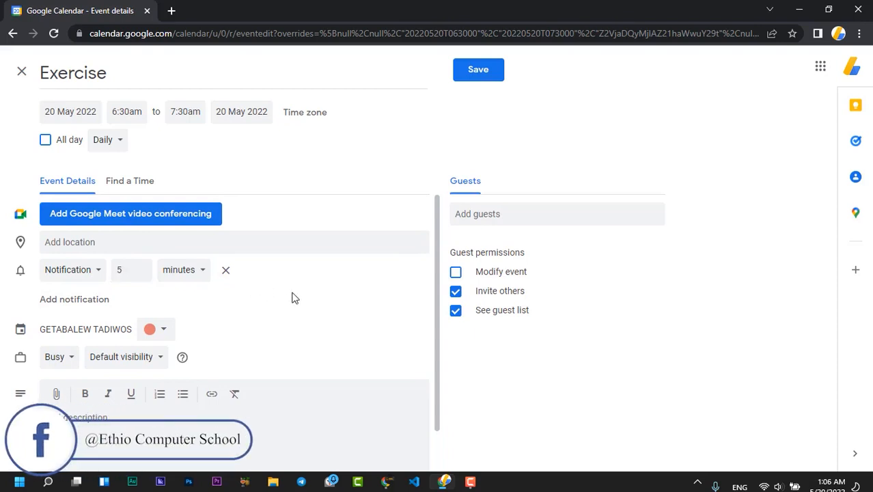
Step: Keep Notification as the reminder type for the Exercise event and save the event
left_click(84, 279)
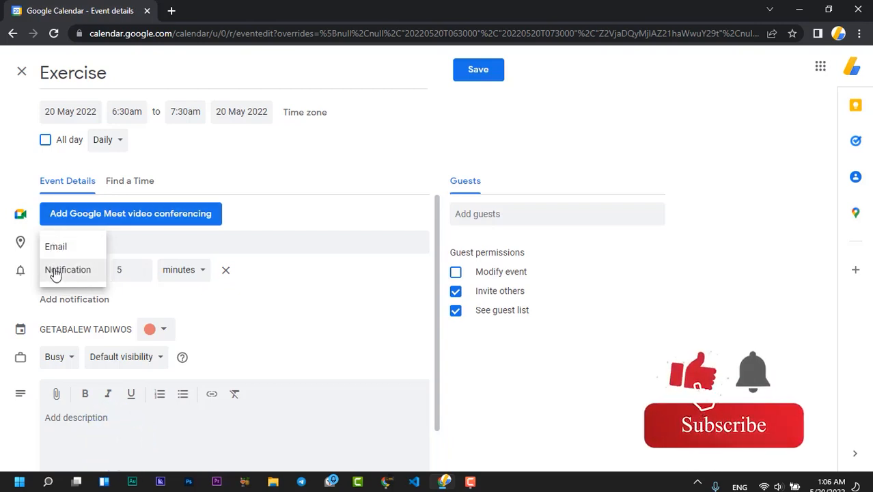
left_click(56, 274)
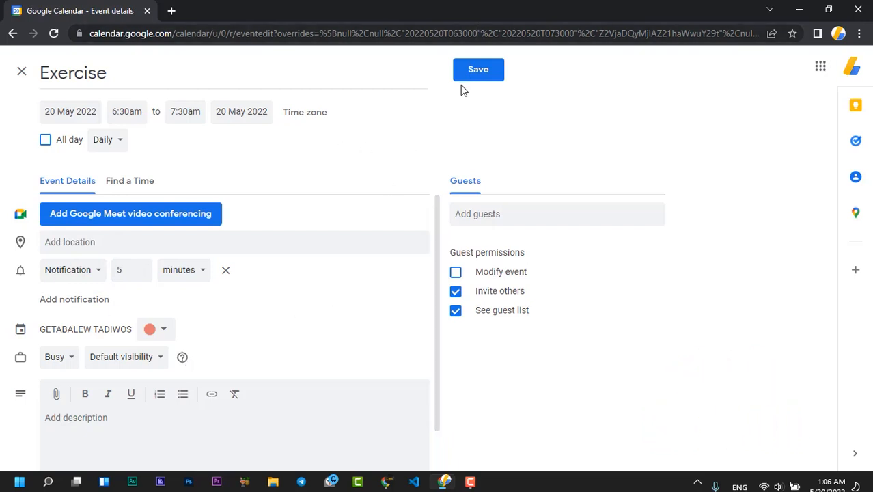
left_click(476, 74)
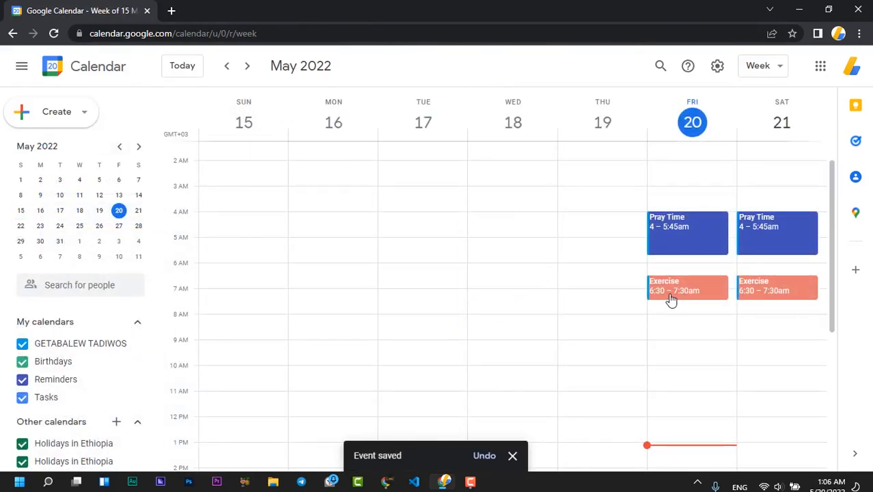
Step: Check the repeated Pray Time and Exercise events in the week of 22 May, and return to the current week
scroll(671, 295, "down", 1)
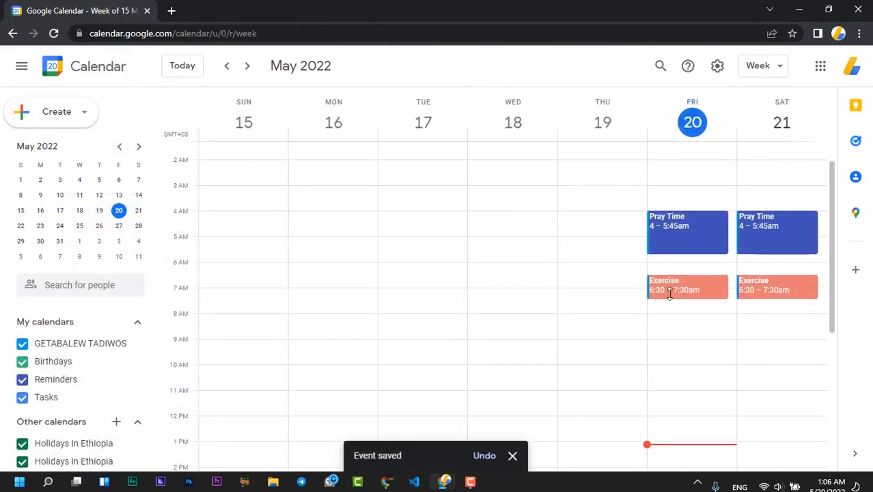
left_click(244, 72)
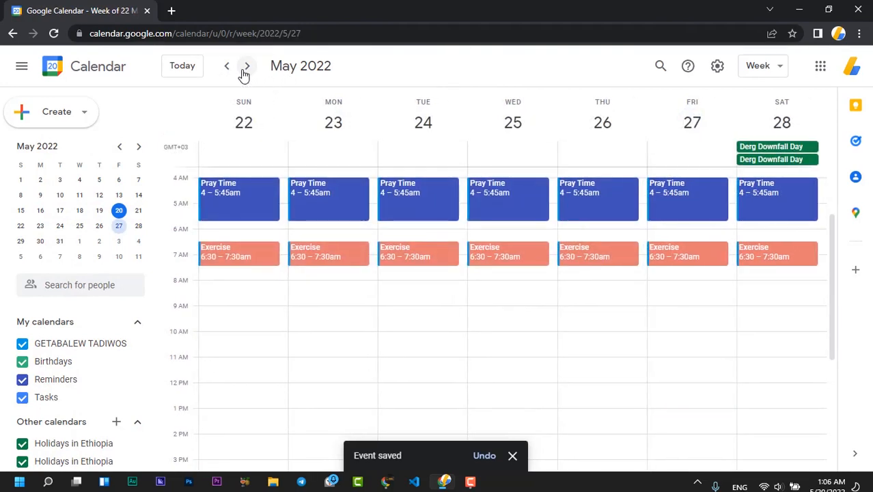
left_click(228, 71)
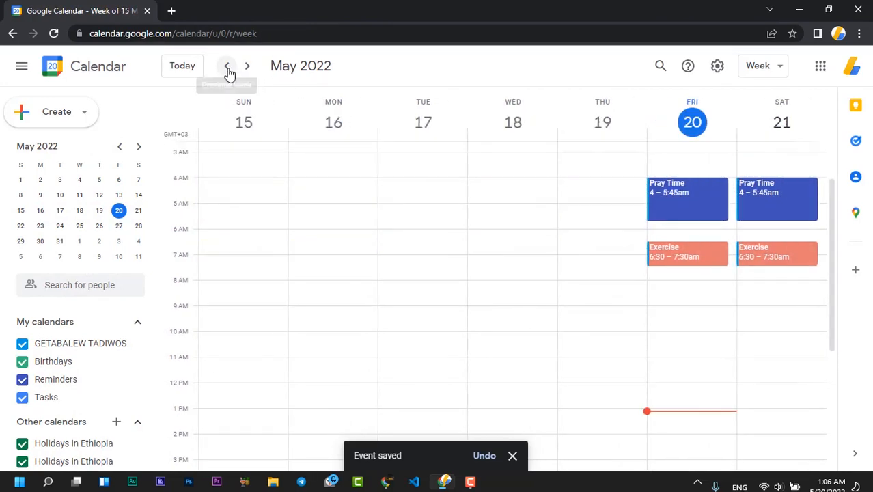
left_click(249, 73)
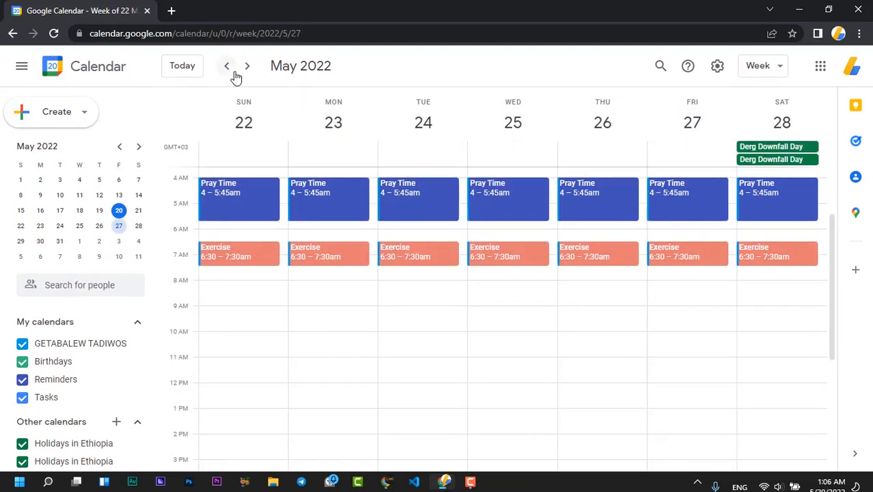
left_click(228, 68)
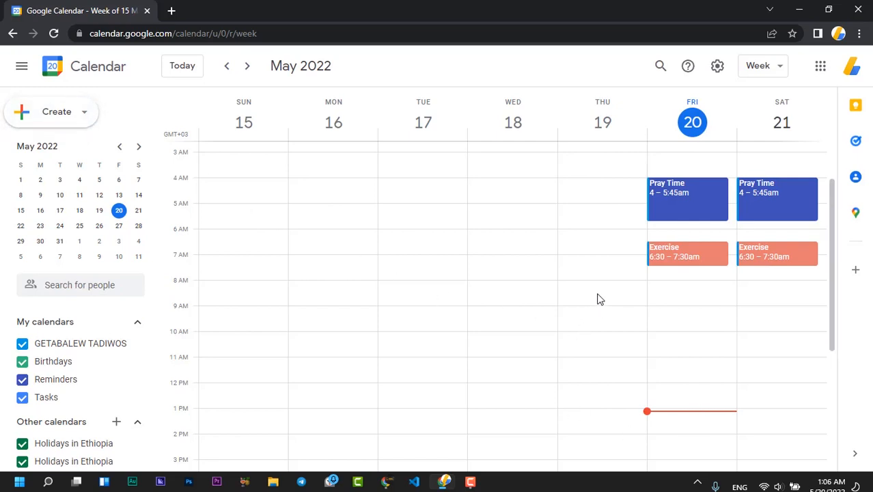
Step: Create an event on Friday, 20 May from 8:30am to 9:30am, titled with the person's name and repeating annually on May 20
left_click(690, 298)
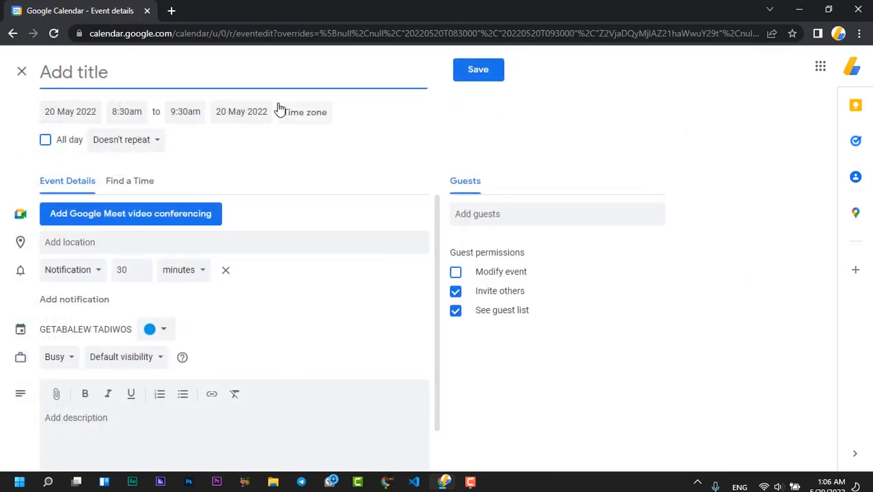
type("Gech")
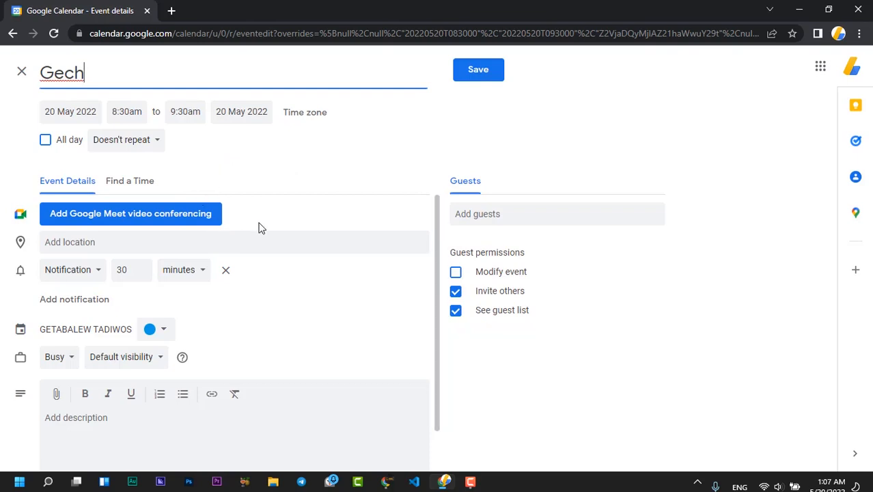
left_click(136, 145)
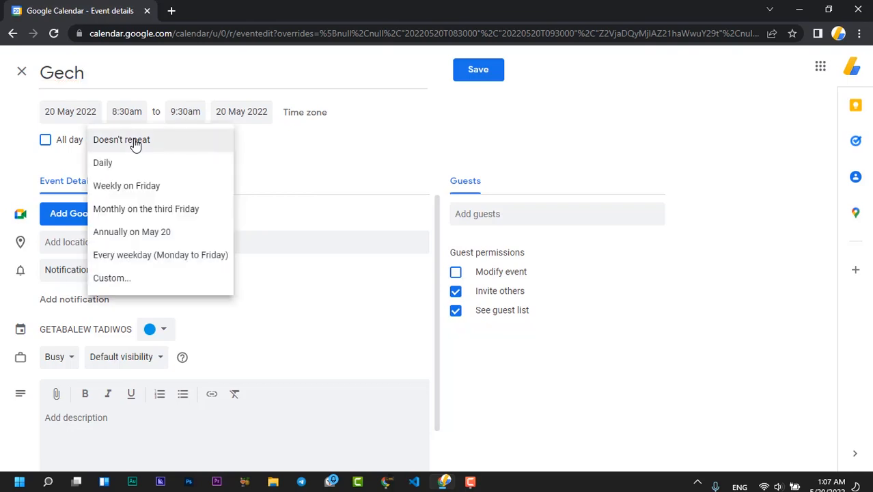
left_click(145, 235)
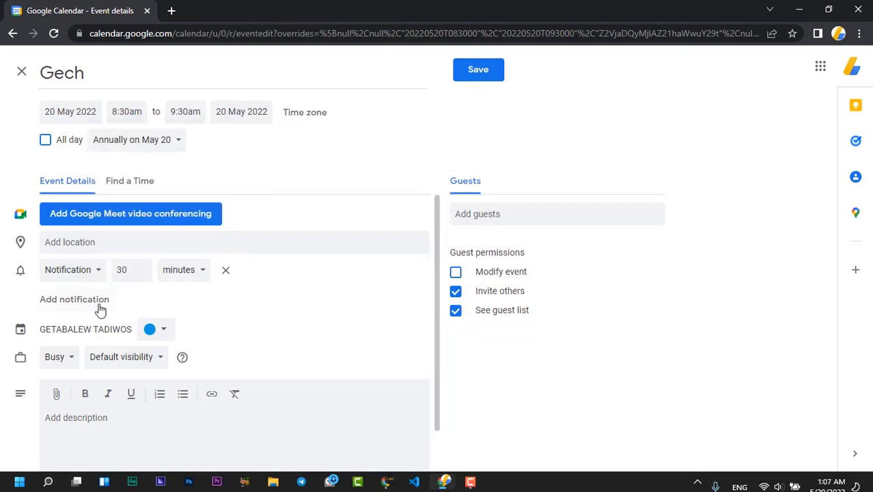
Step: Keep Notification as the reminder type for the annual event and set its notification time to 1 day
left_click(92, 283)
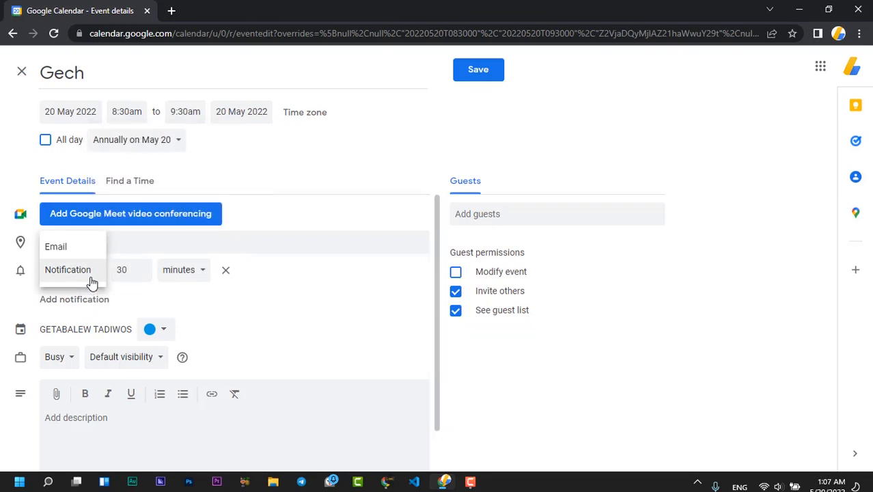
left_click(185, 309)
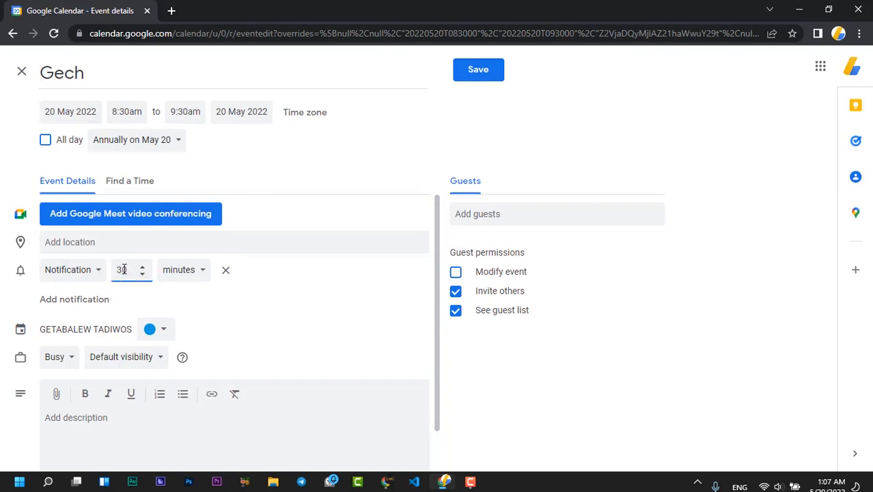
left_click(181, 269)
left_click(179, 316)
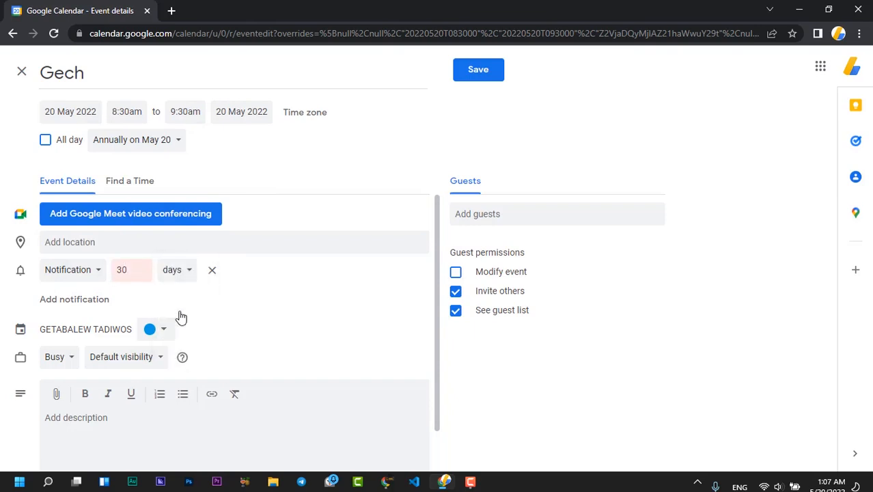
double_click(126, 270)
type("1")
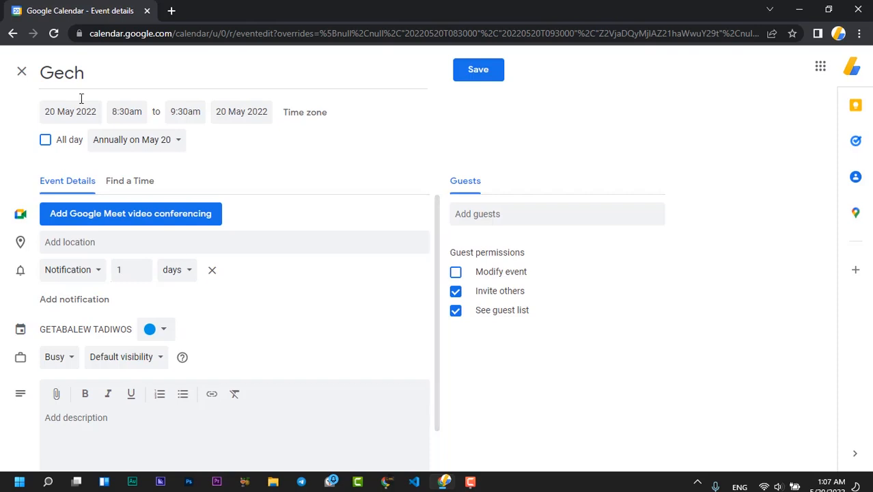
Step: Set the annual event's colour to lavender and save the event
double_click(67, 77)
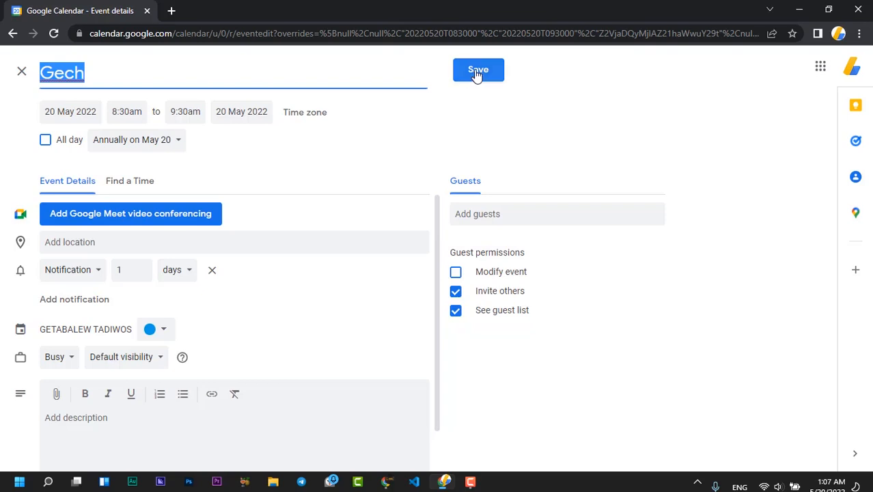
left_click(151, 329)
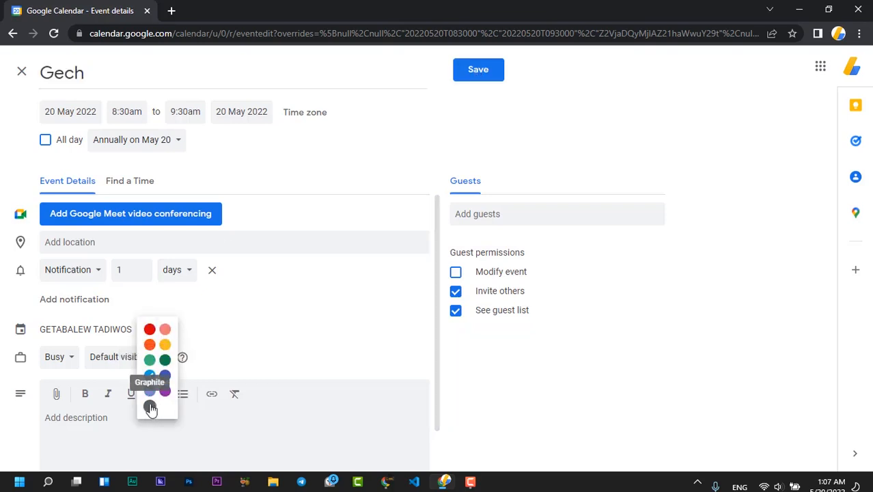
left_click(151, 394)
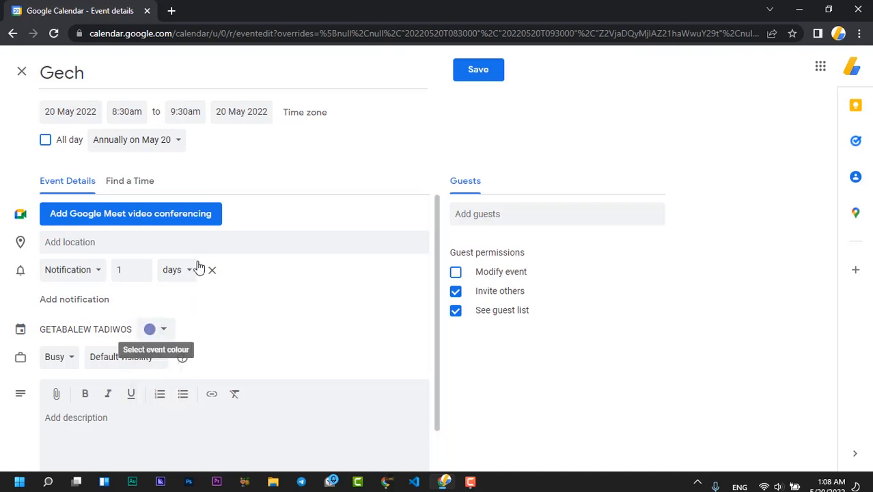
left_click(478, 69)
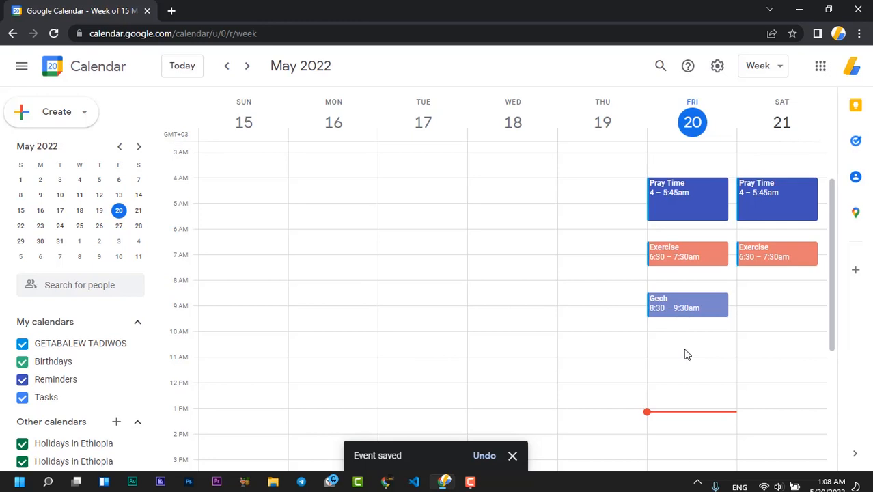
Step: Start a new event on Friday, 20 May from 10:30am to 11:30am and open its full details
left_click(686, 354)
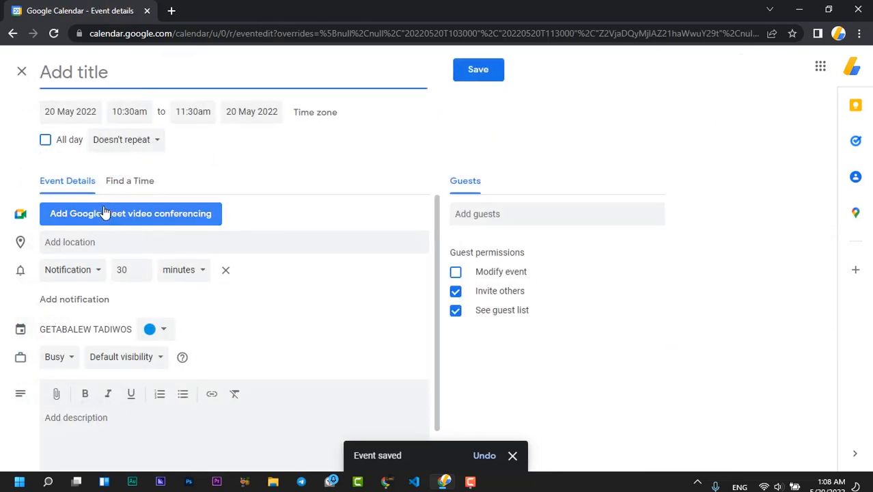
left_click(136, 146)
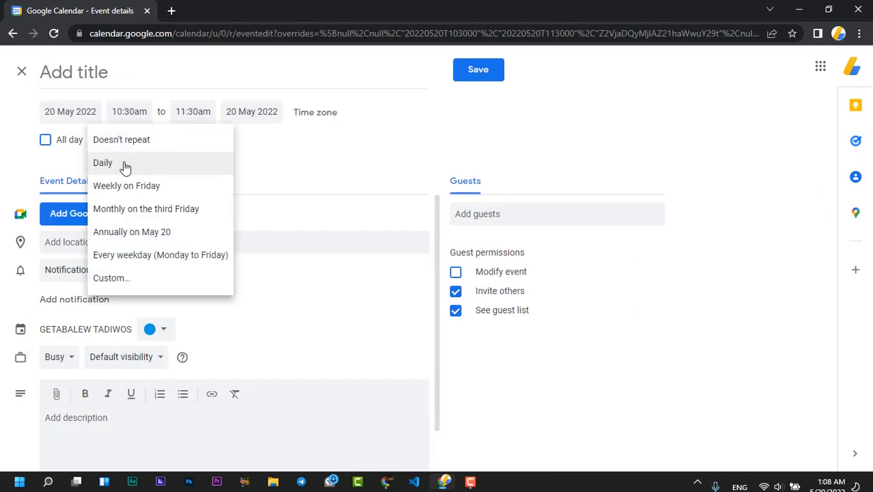
left_click(125, 166)
left_click(114, 144)
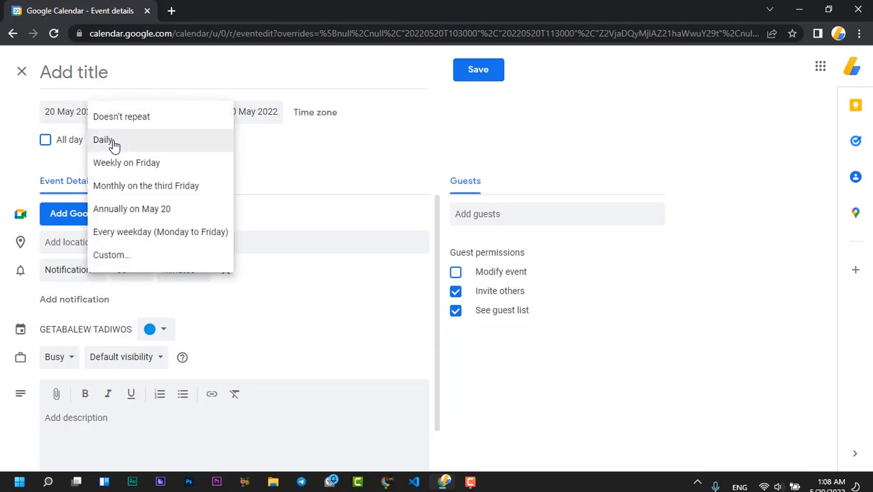
left_click(137, 123)
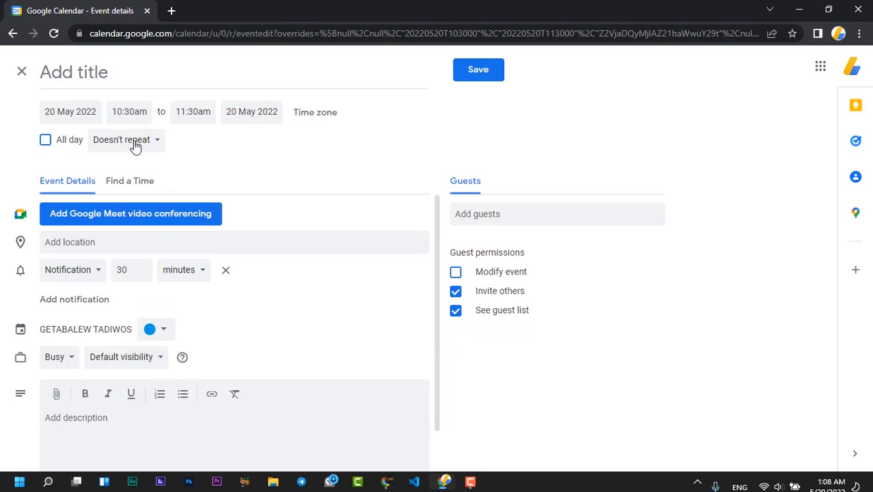
left_click(135, 145)
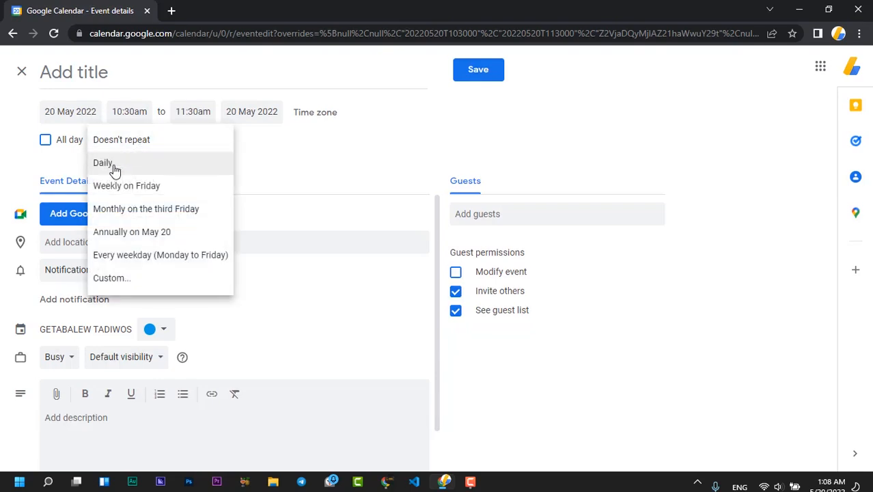
left_click(113, 168)
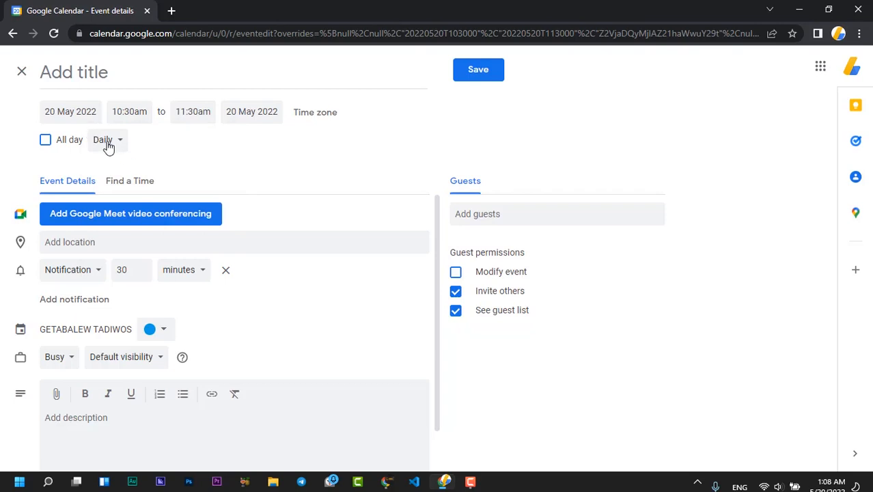
Step: Set the new event to repeat weekly on Friday and title it "Mitting"
left_click(107, 144)
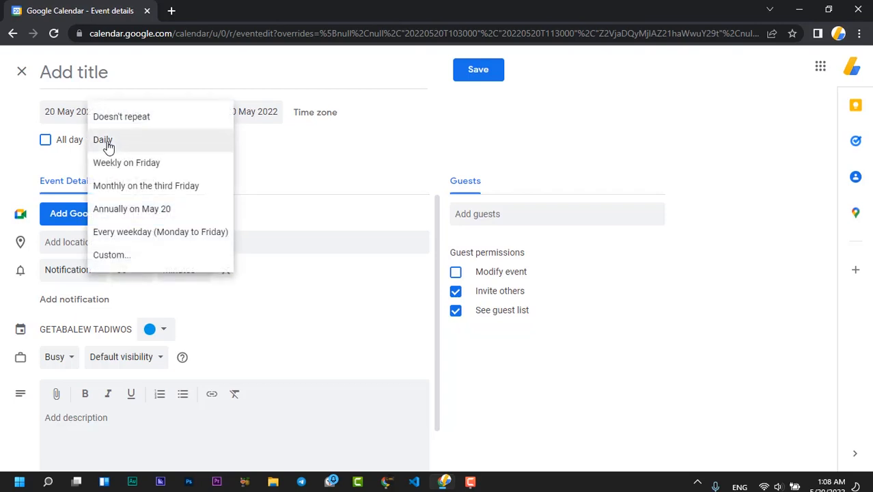
left_click(152, 162)
left_click(129, 77)
type("Mitting")
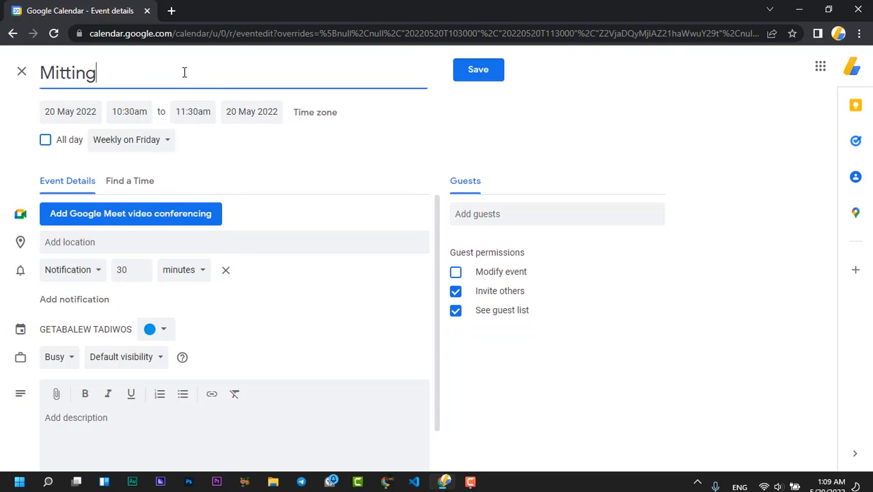
left_click(151, 141)
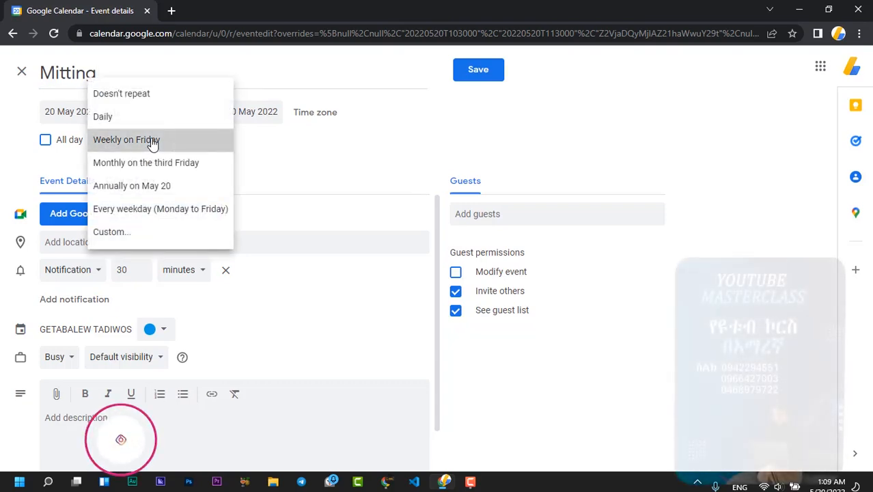
left_click(152, 141)
Step: Use Find a Time to move the Mitting event to 5:15pm–6:15pm on Friday, 20 May
left_click(140, 181)
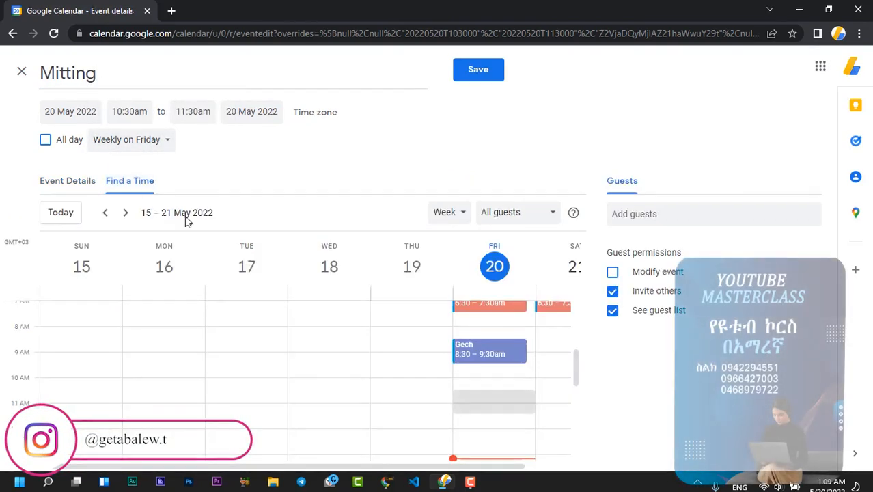
scroll(387, 342, "down", 3)
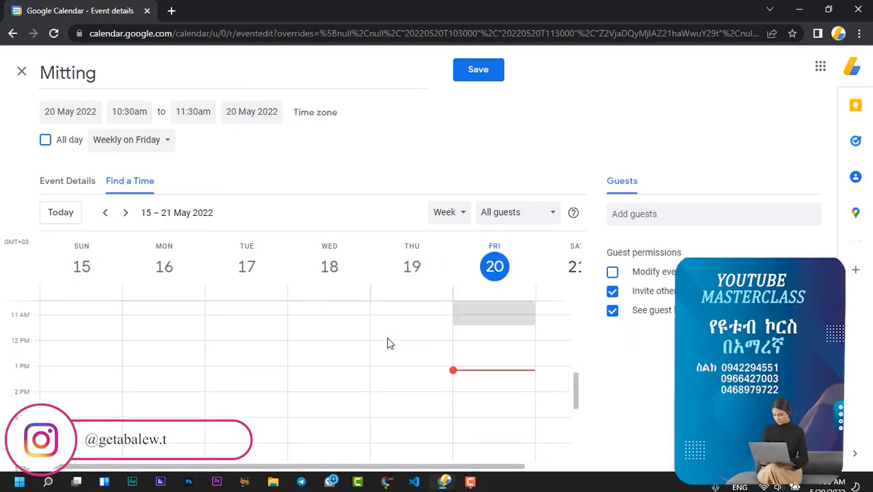
scroll(388, 338, "down", 3)
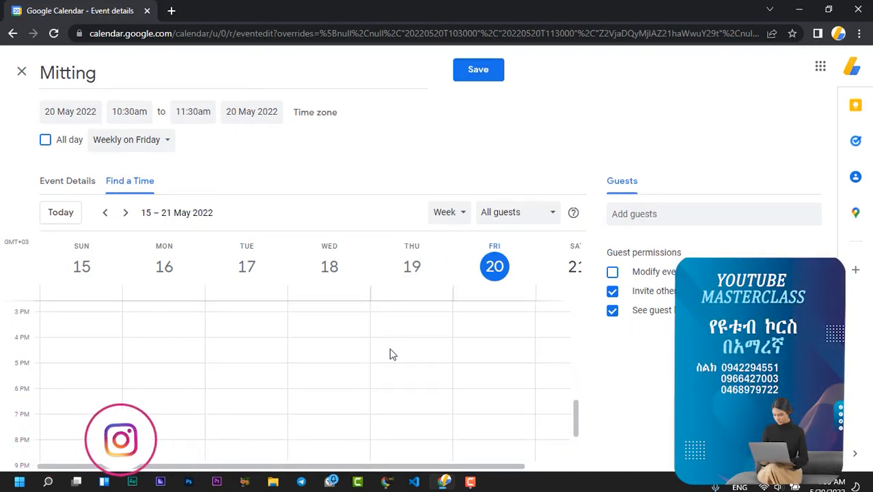
left_click(498, 380)
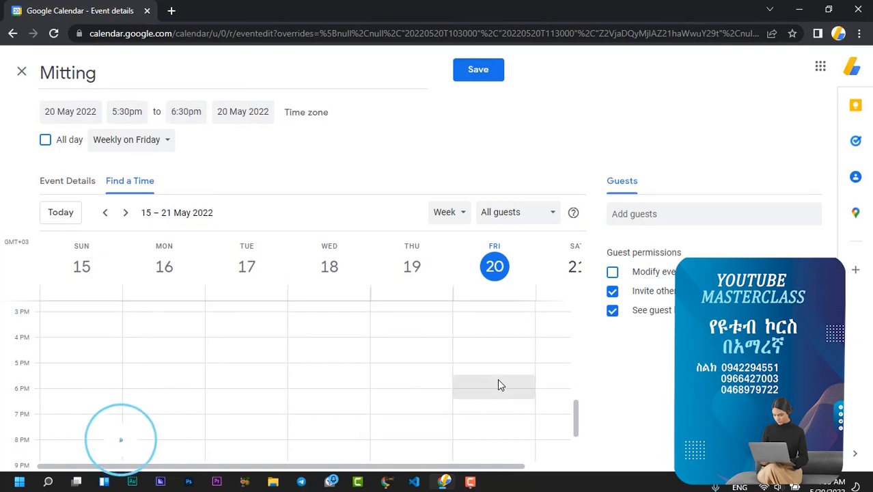
left_click_drag(494, 369, 492, 364)
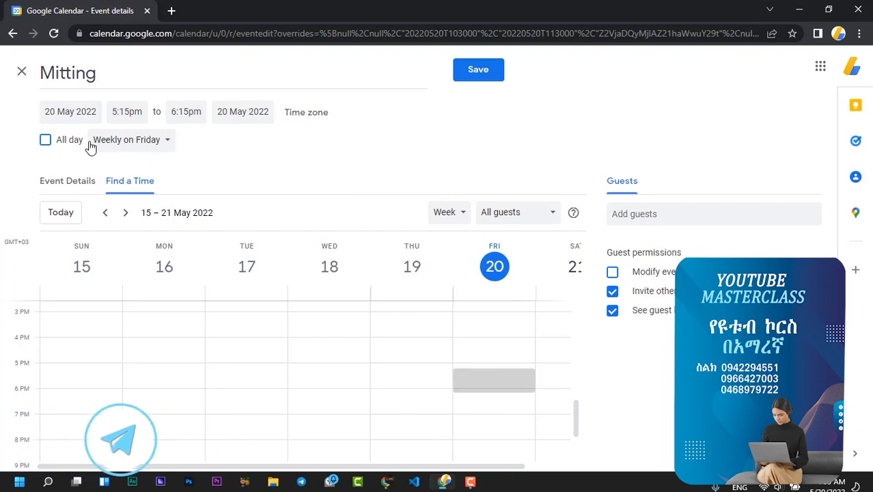
Step: Return to the Mitting event's details and keep Notification as the reminder type with minutes as its unit
left_click(66, 181)
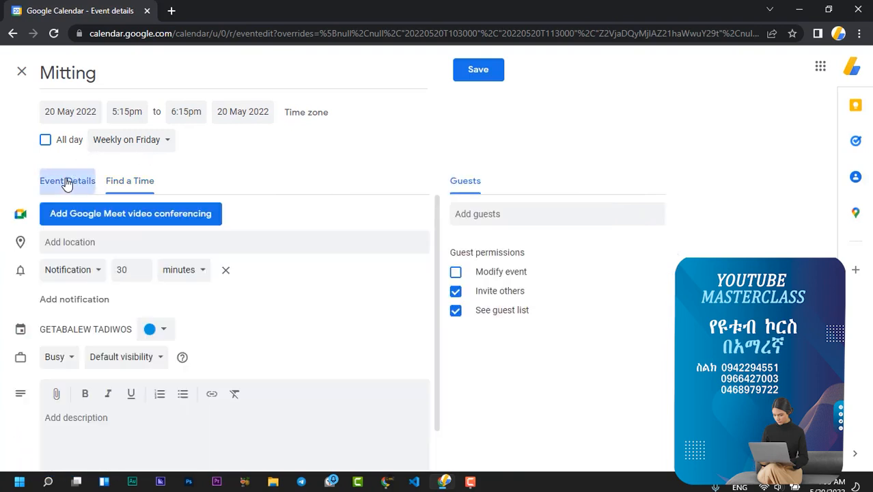
left_click(75, 274)
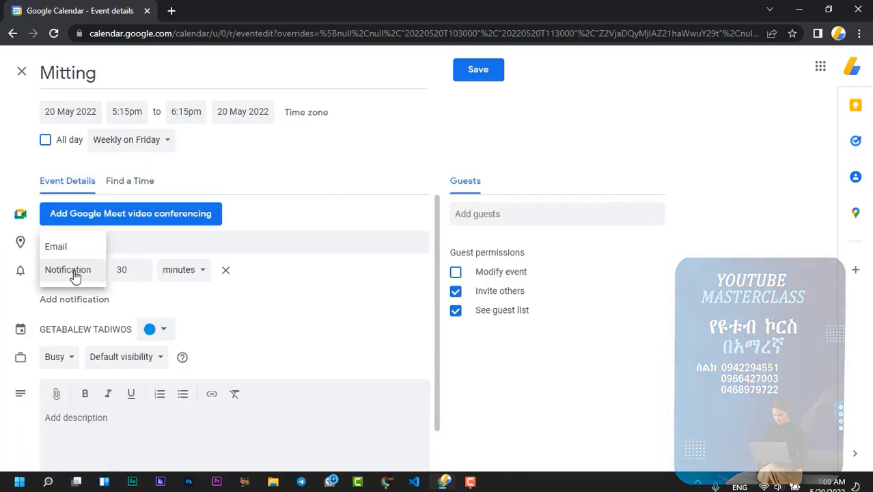
left_click(74, 274)
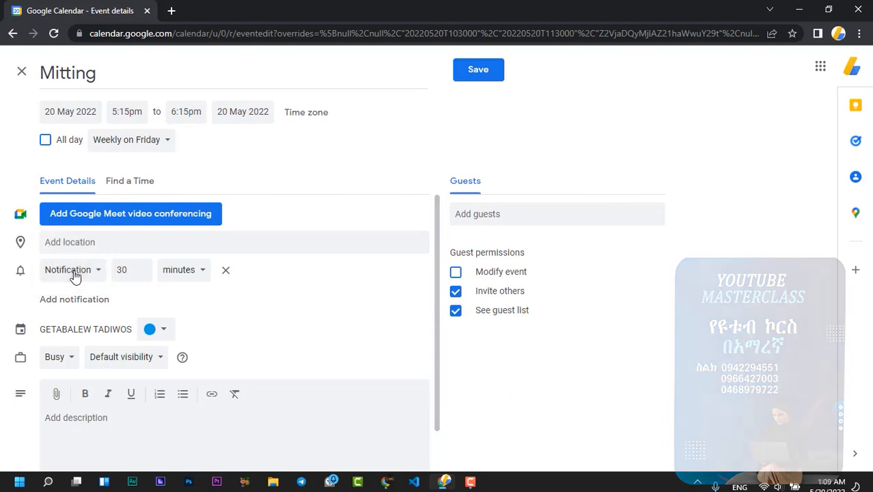
left_click(177, 274)
left_click(176, 273)
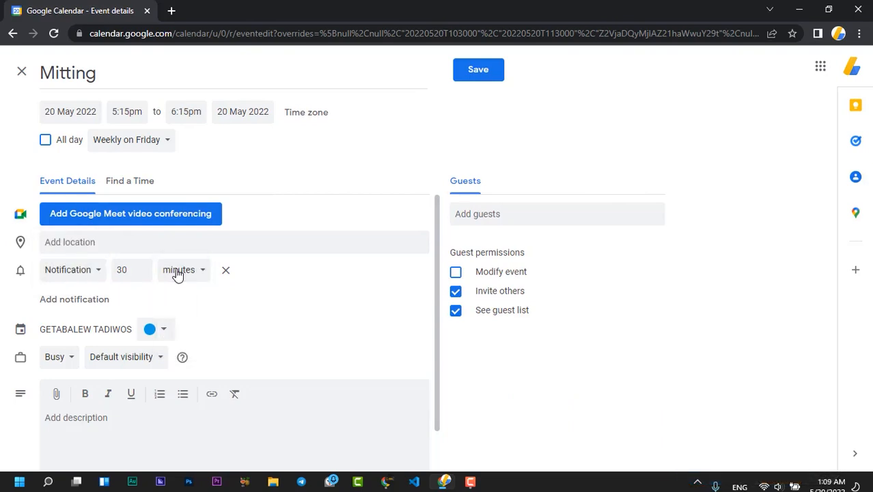
Step: Colour the Mitting event red and save it
left_click(159, 329)
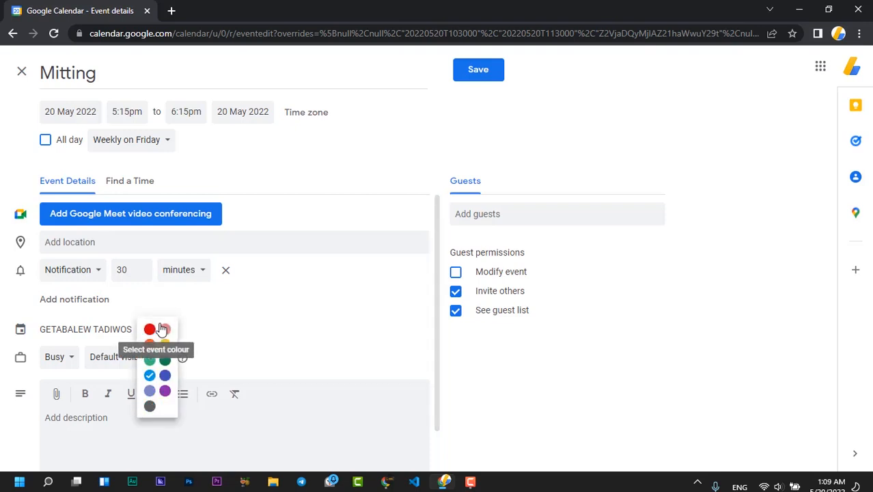
left_click(151, 332)
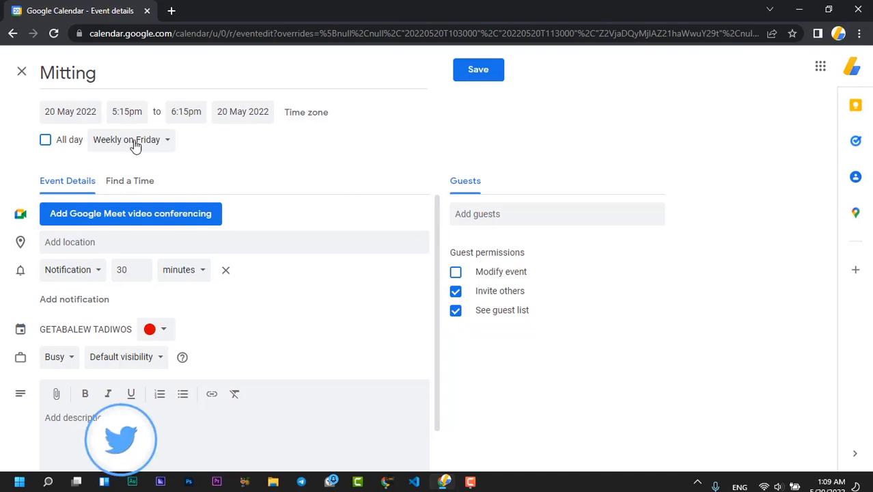
left_click(477, 71)
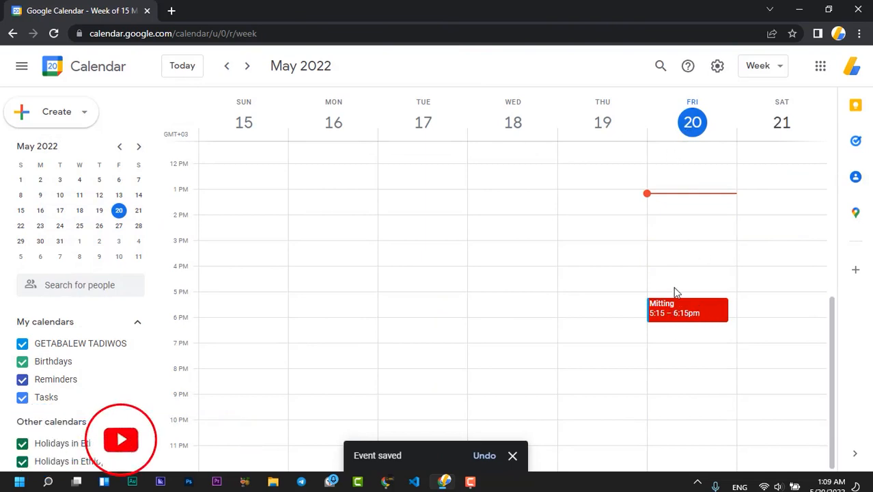
Step: Check the weeks after and before 20 May for repeats of the Mitting event, and return to the week of 15–21 May
left_click(249, 70)
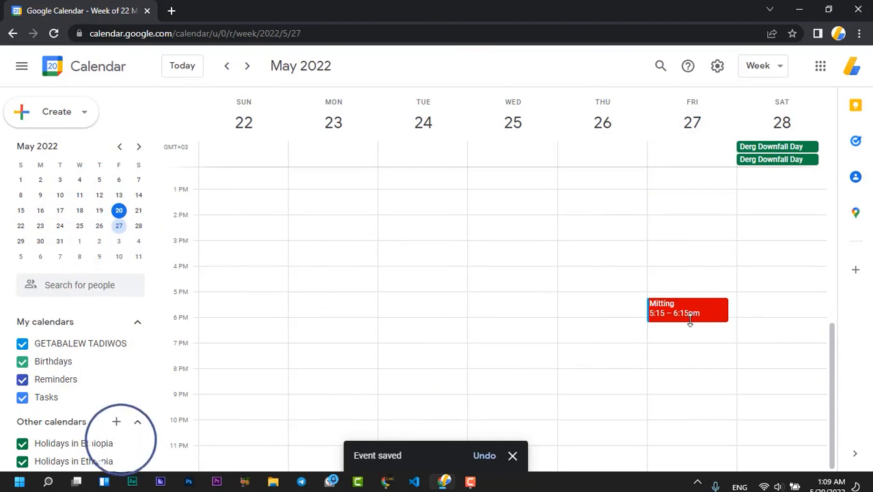
left_click(219, 72)
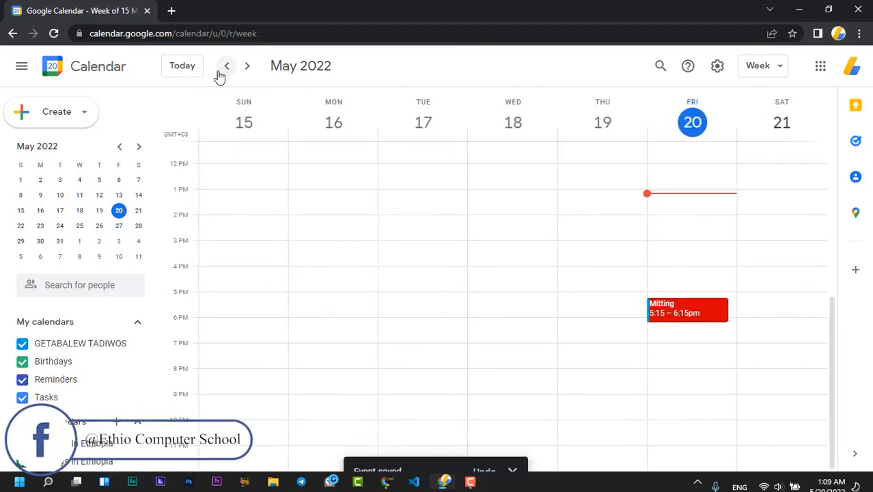
left_click(219, 73)
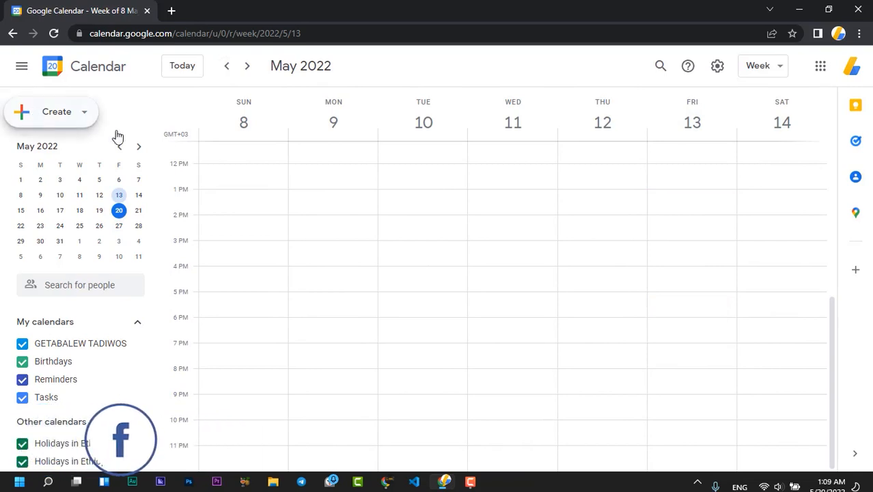
left_click(244, 68)
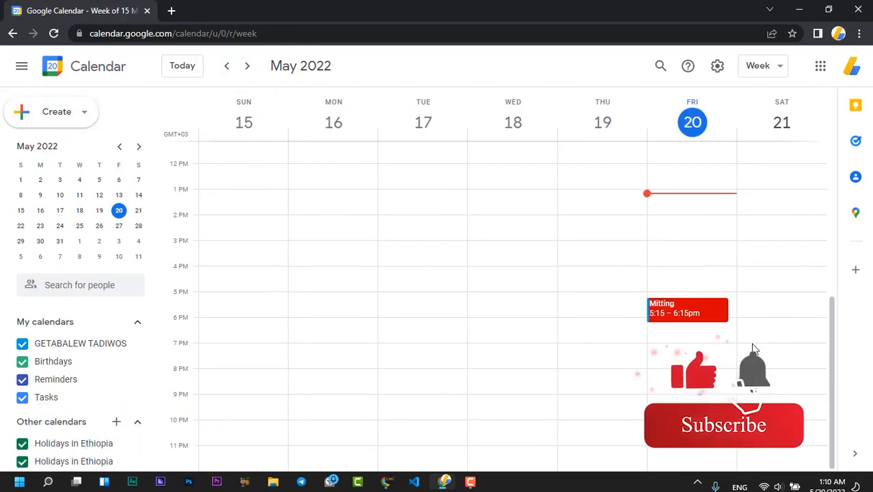
Step: Start a new event on Friday, 20 May from 7:30pm to 8:30pm, repeating every weekday (Monday to Friday)
left_click(677, 356)
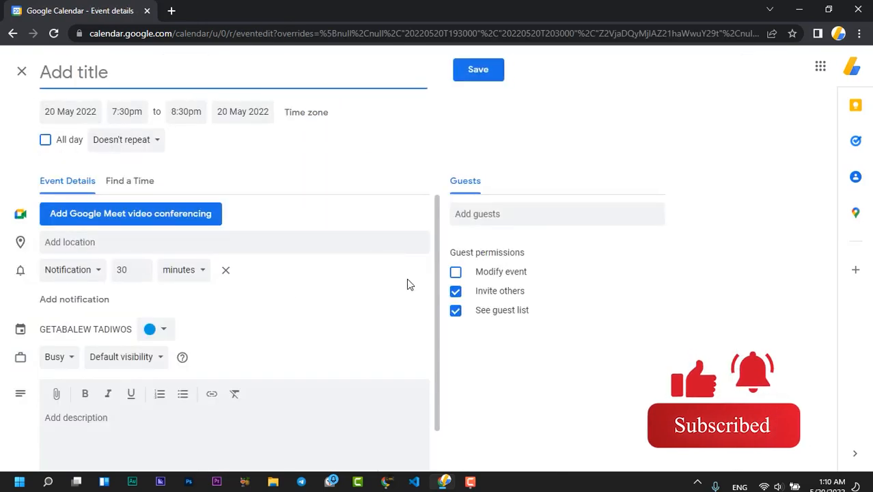
left_click(143, 152)
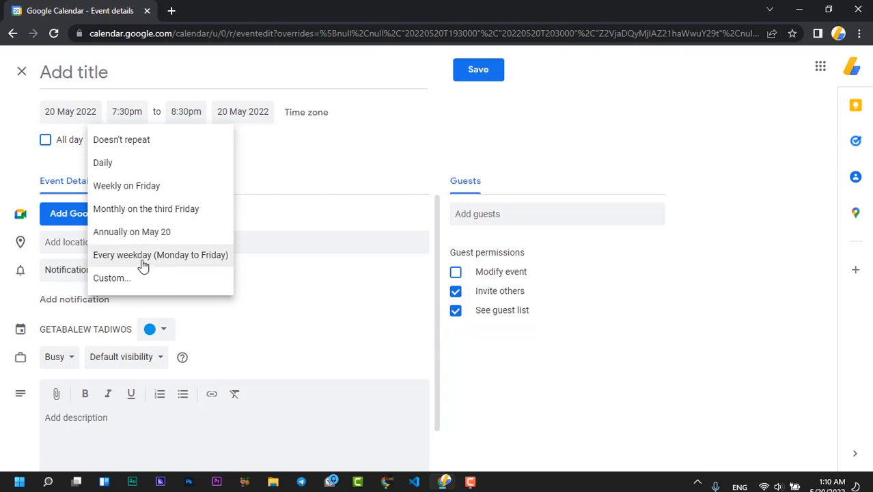
left_click(205, 262)
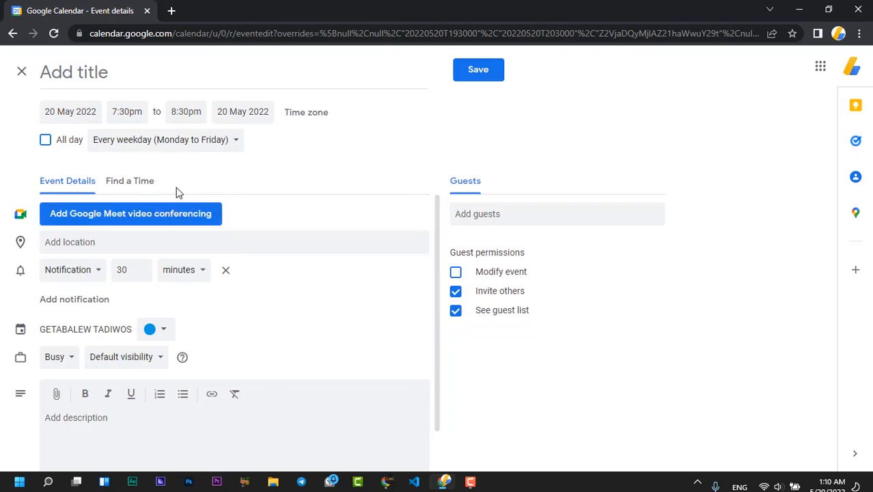
Step: Use Find a Time to move the new weekday event to 10:00am–12:15pm on Friday, 20 May
left_click(132, 184)
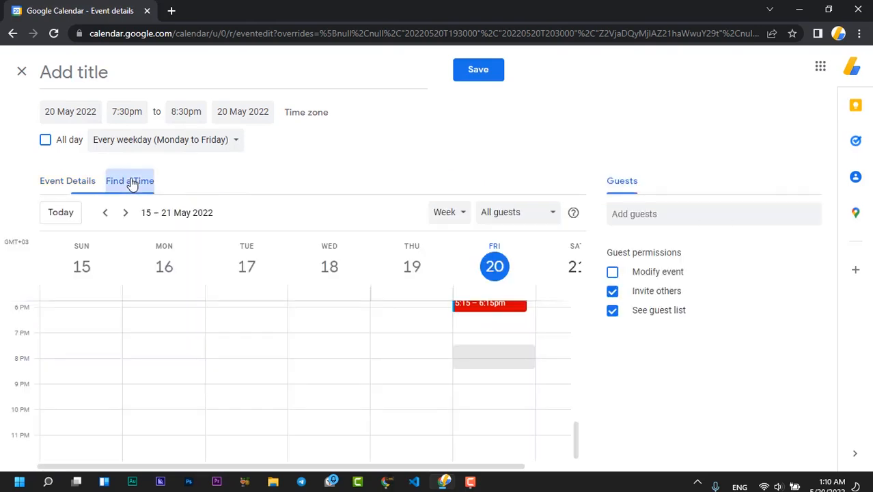
scroll(286, 358, "up", 2)
scroll(286, 358, "up", 2)
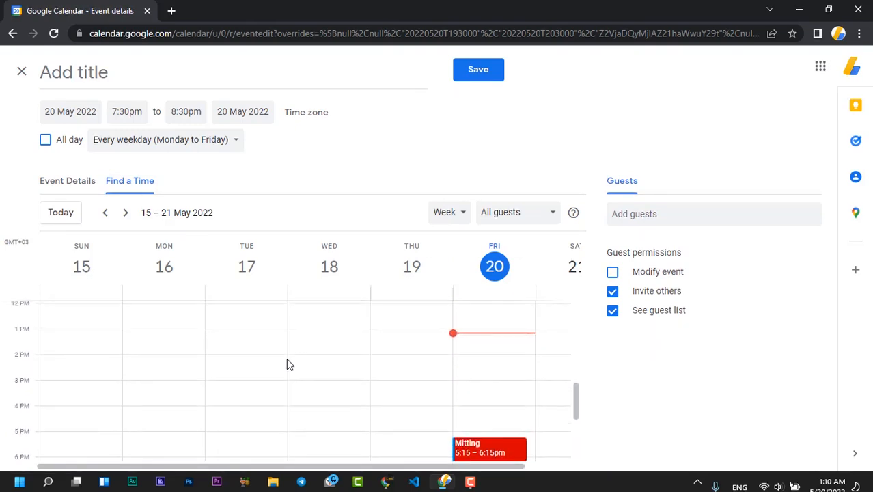
scroll(286, 358, "up", 1)
scroll(286, 358, "up", 1)
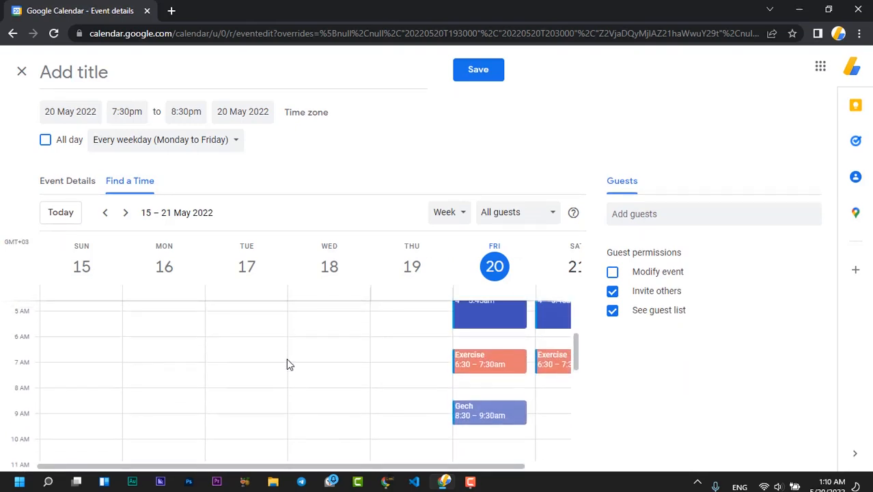
scroll(286, 358, "down", 2)
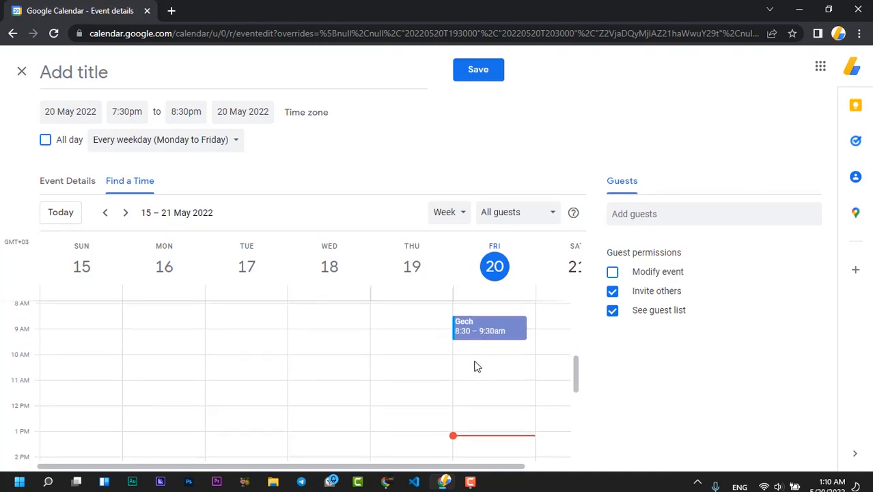
left_click(477, 363)
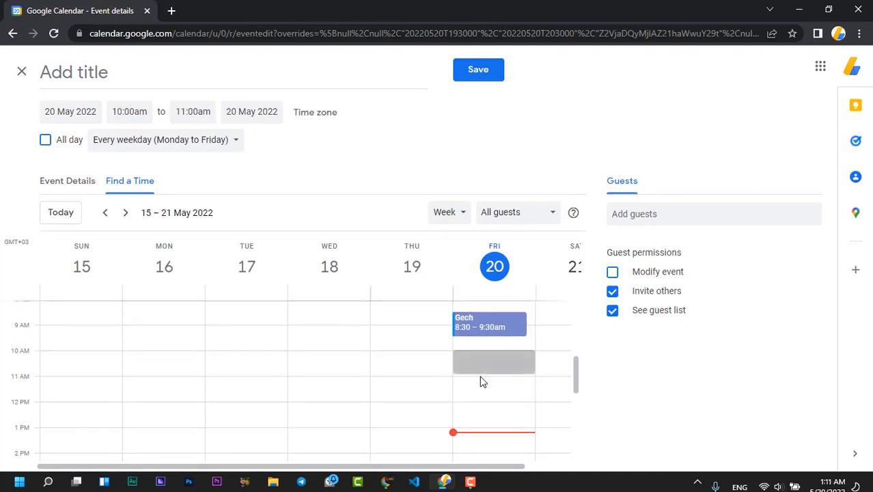
left_click_drag(480, 366, 477, 405)
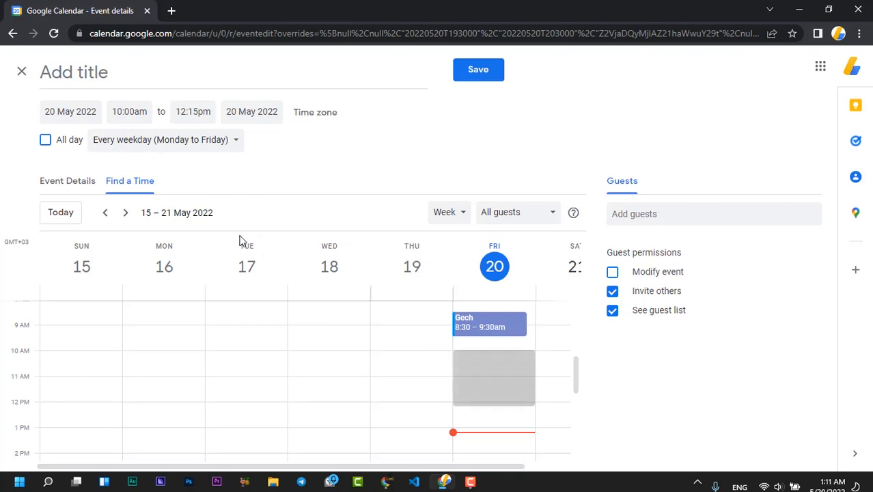
Step: Return to the weekday event's details and set its colour to Basil
left_click(74, 182)
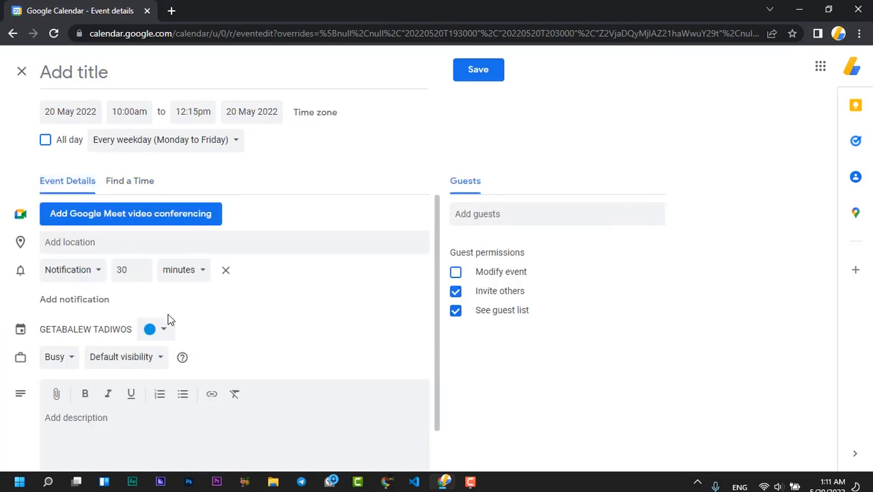
left_click(160, 330)
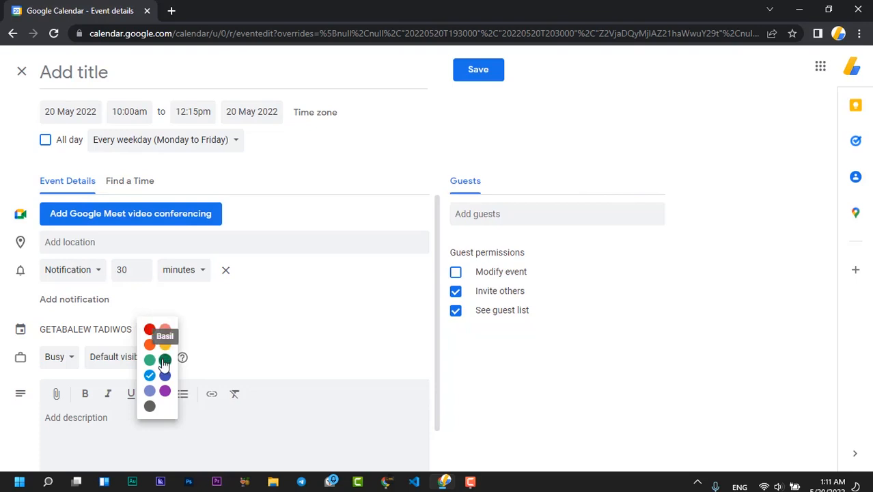
left_click(164, 361)
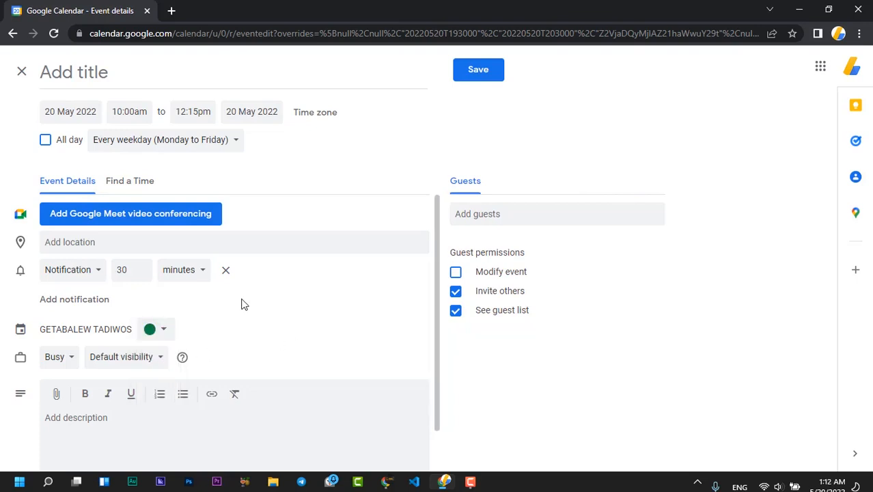
Step: Keep only the 30-minute notification on the weekday event and save it without a title
scroll(205, 298, "down", 1)
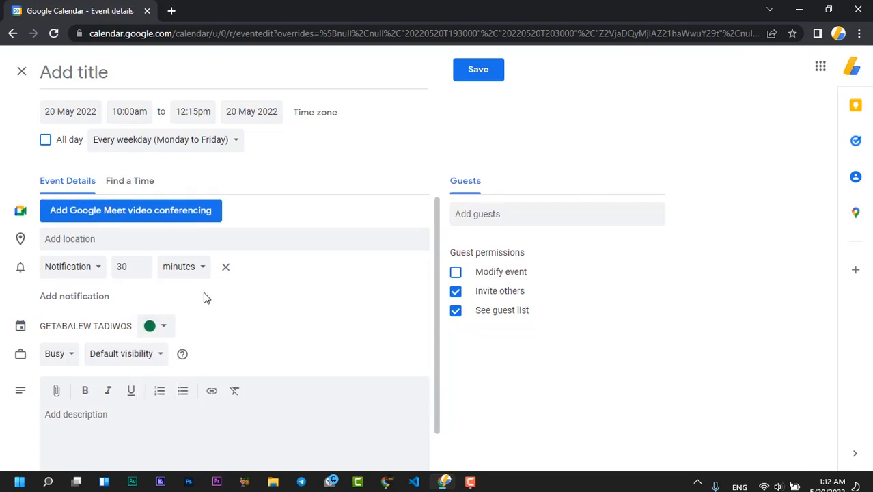
left_click(87, 299)
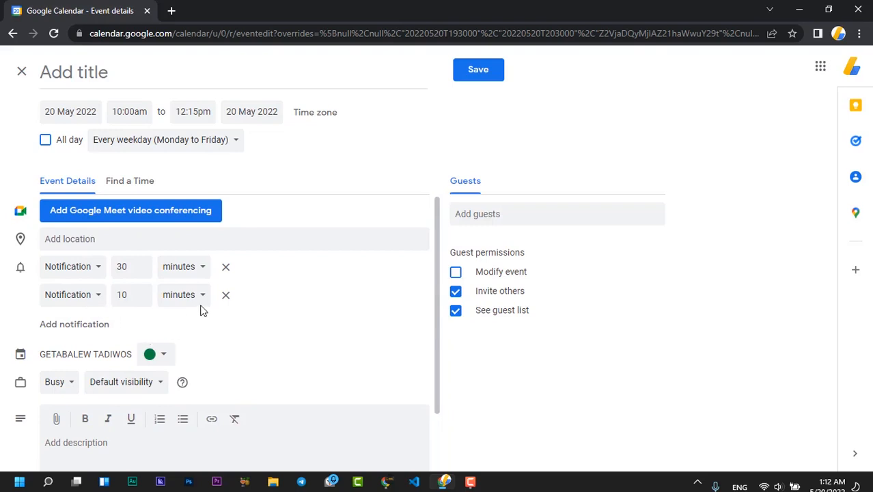
left_click(226, 294)
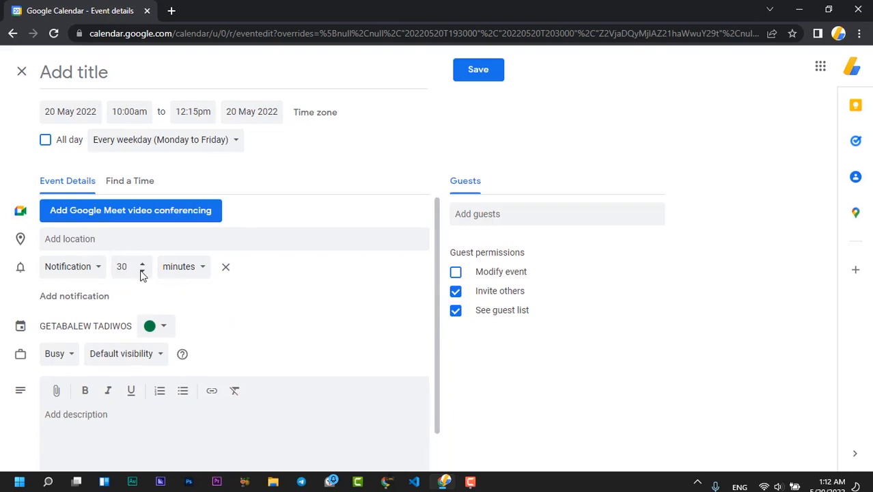
left_click(141, 273)
scroll(379, 255, "down", 1)
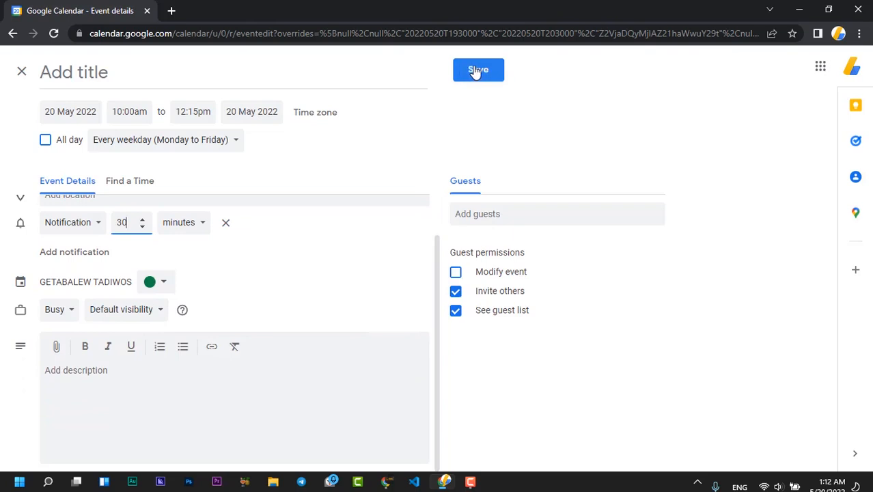
left_click(476, 71)
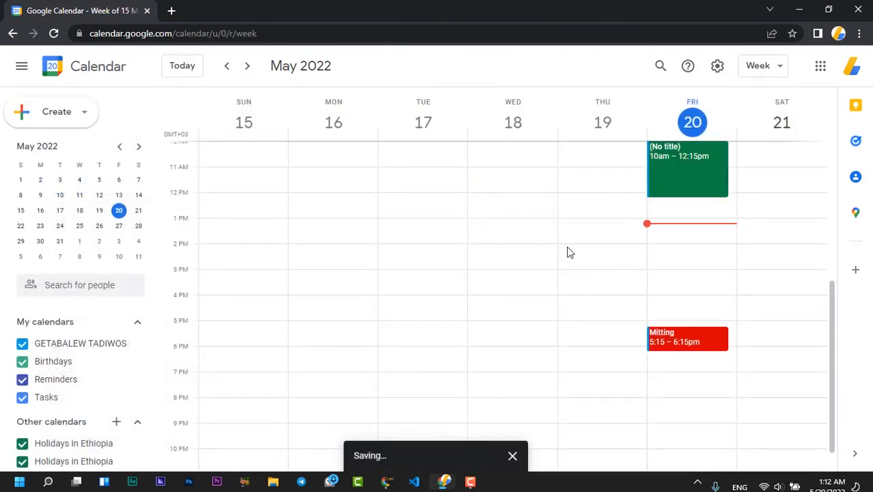
Step: Review this week and the week of 22–28 May for the repeating weekday, exercise and prayer events
scroll(598, 263, "up", 3)
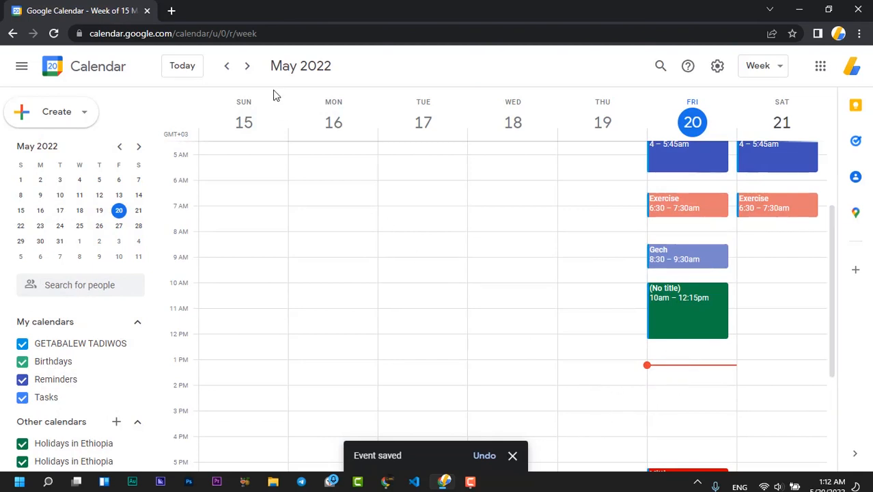
left_click(248, 66)
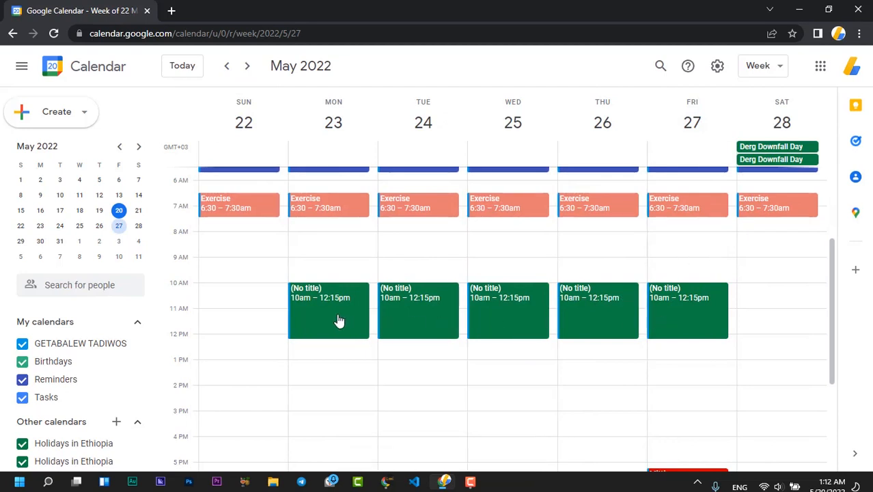
scroll(424, 243, "up", 3)
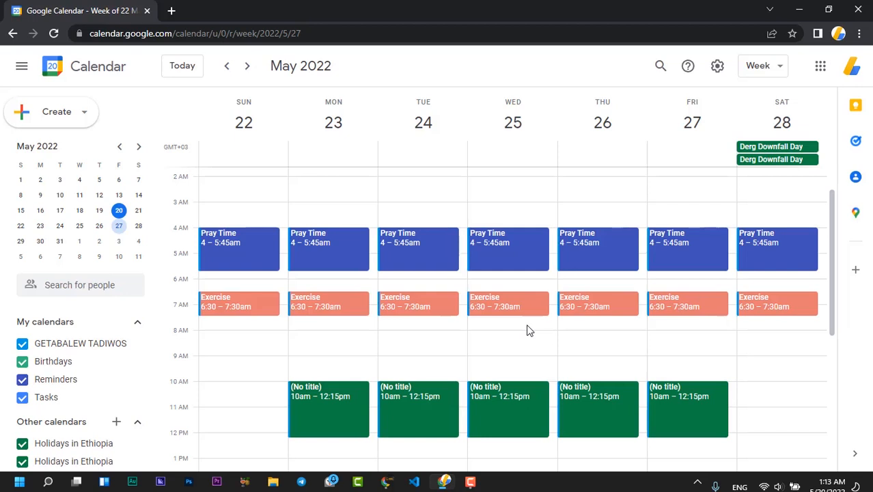
Step: Open the calendar settings and look through Time zone and World clock before going to the Notification settings
left_click(717, 68)
left_click(726, 106)
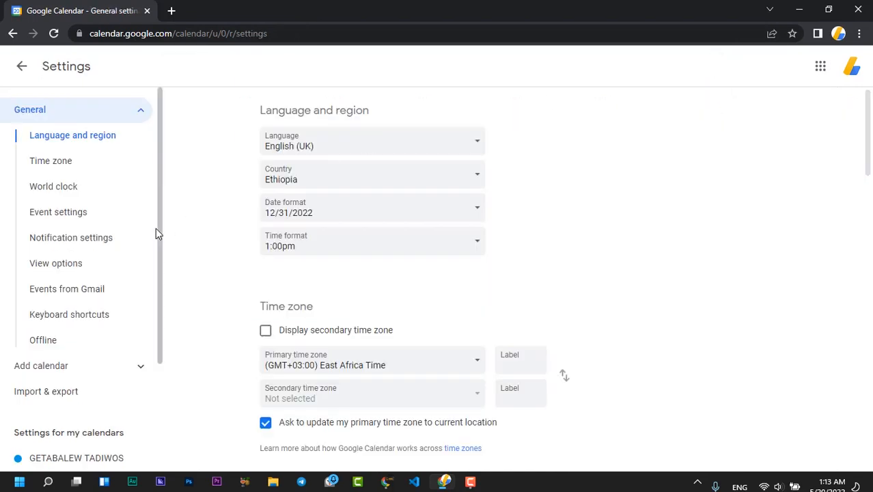
left_click(48, 164)
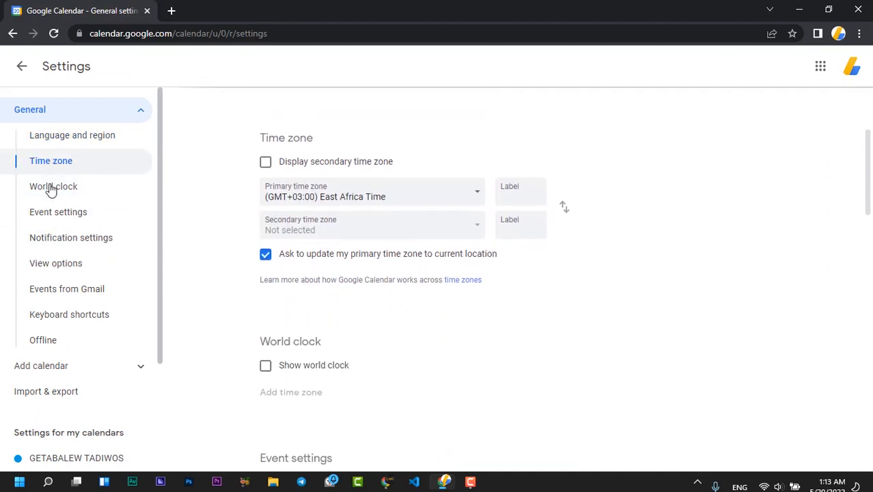
left_click(51, 195)
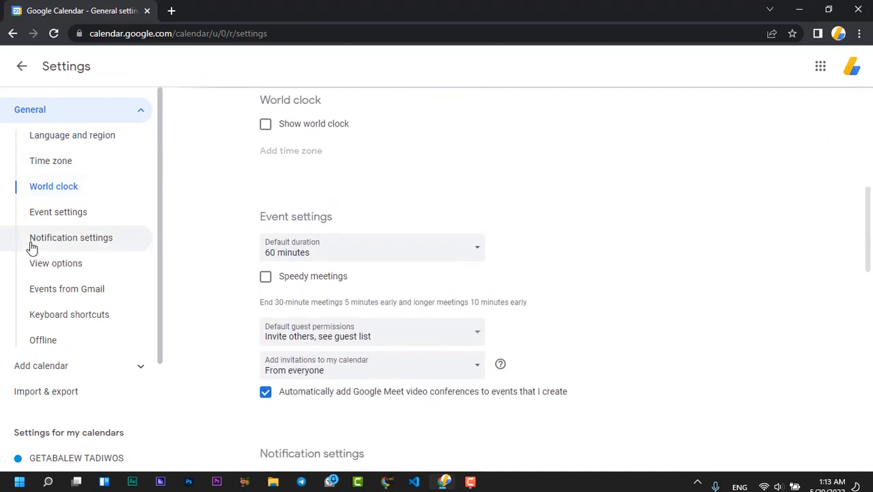
left_click(61, 240)
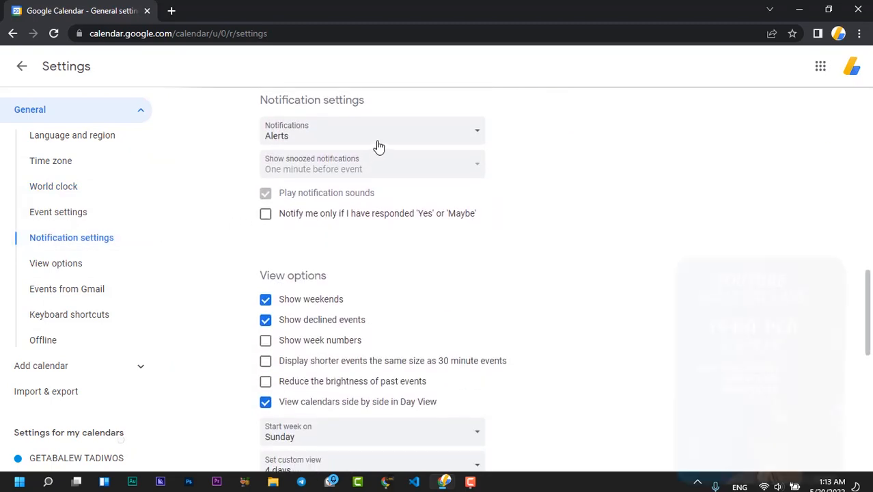
Step: Review the available notification types and keep Notifications set to Alerts
left_click(381, 146)
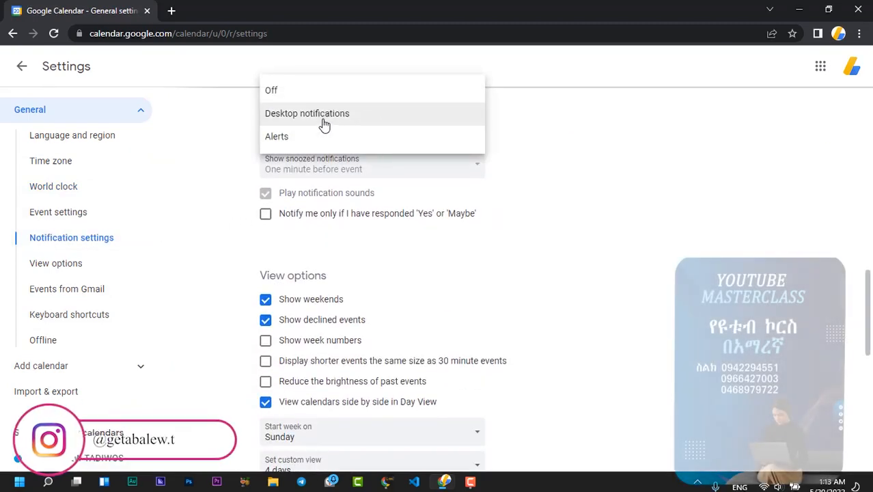
left_click(305, 141)
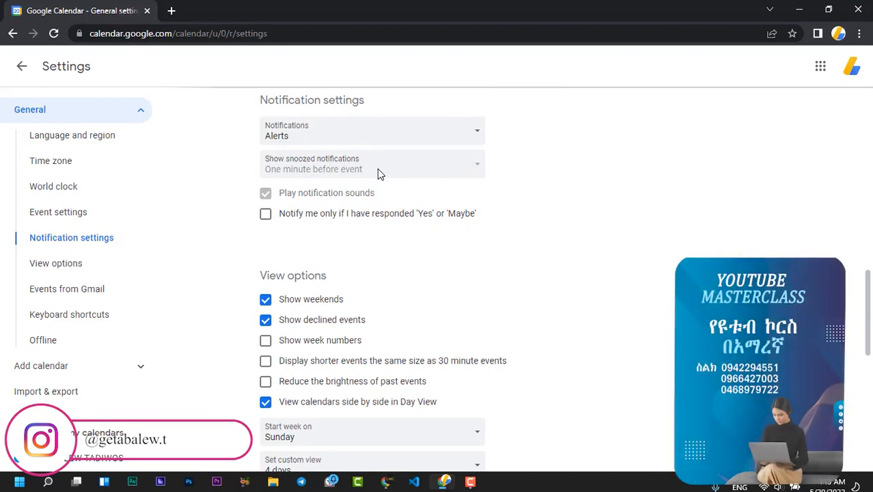
scroll(378, 171, "down", 1)
scroll(380, 173, "up", 2)
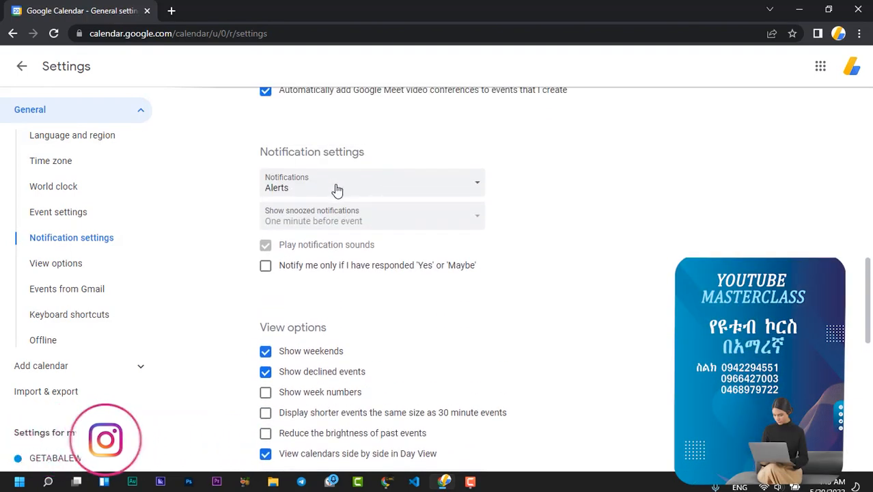
left_click(337, 189)
left_click(337, 189)
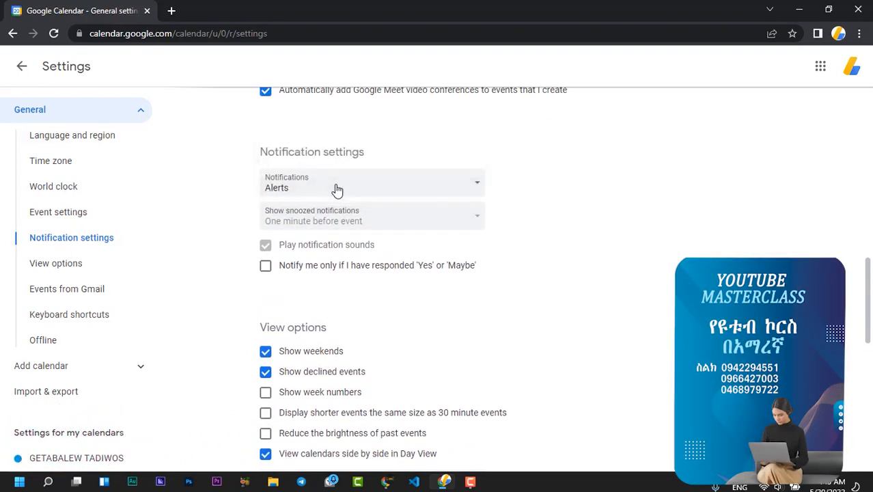
Step: Look through the Keyboard shortcuts and View options settings, and return to the calendar week view
scroll(116, 284, "down", 3)
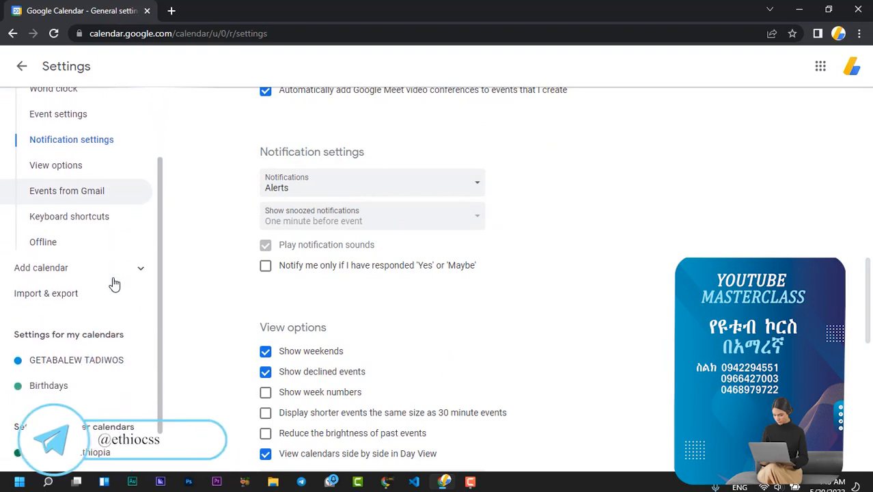
scroll(114, 285, "down", 2)
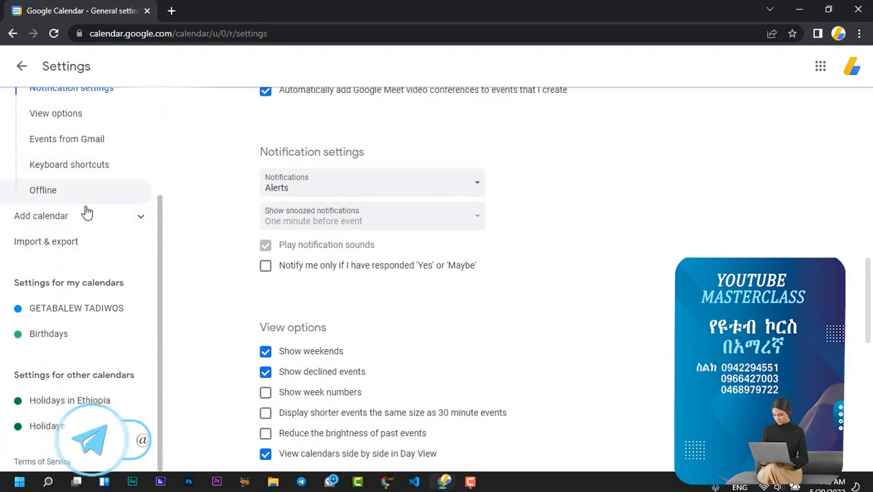
scroll(86, 212, "up", 2)
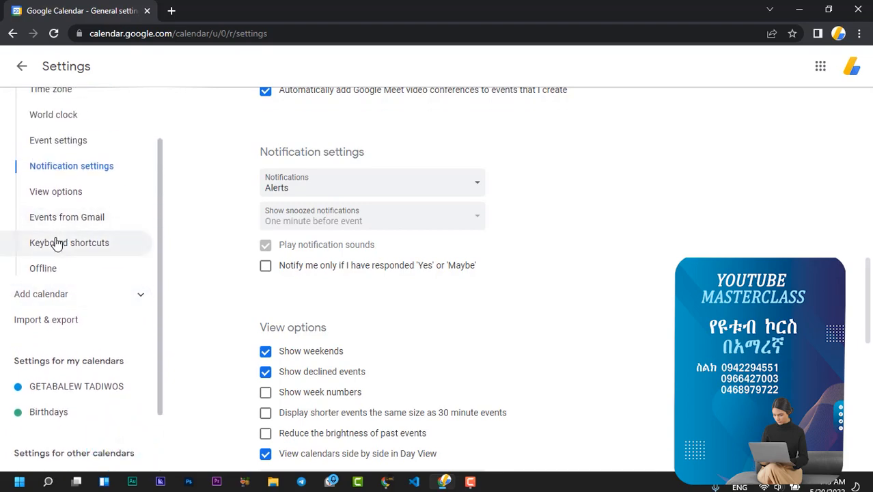
left_click(57, 243)
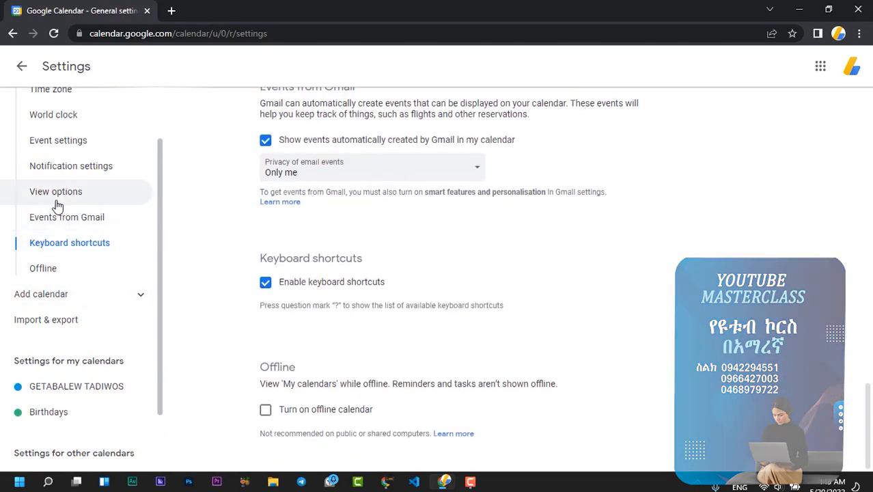
left_click(57, 203)
scroll(58, 202, "up", 2)
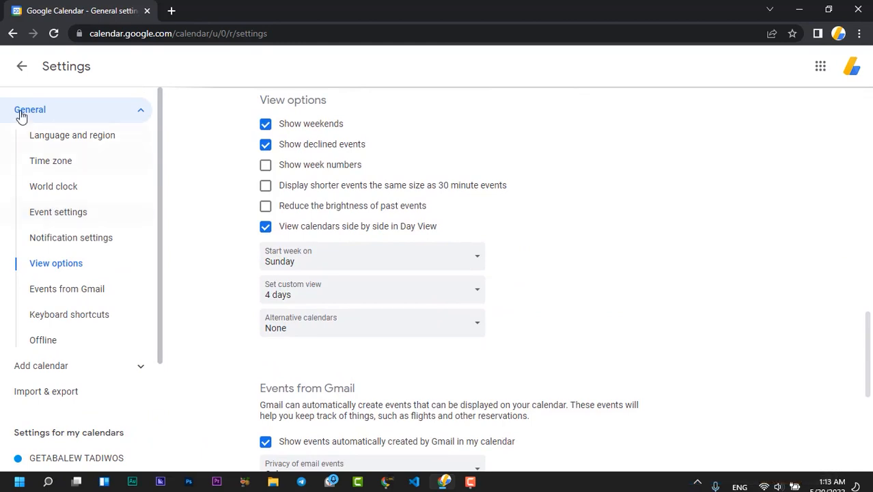
left_click(22, 68)
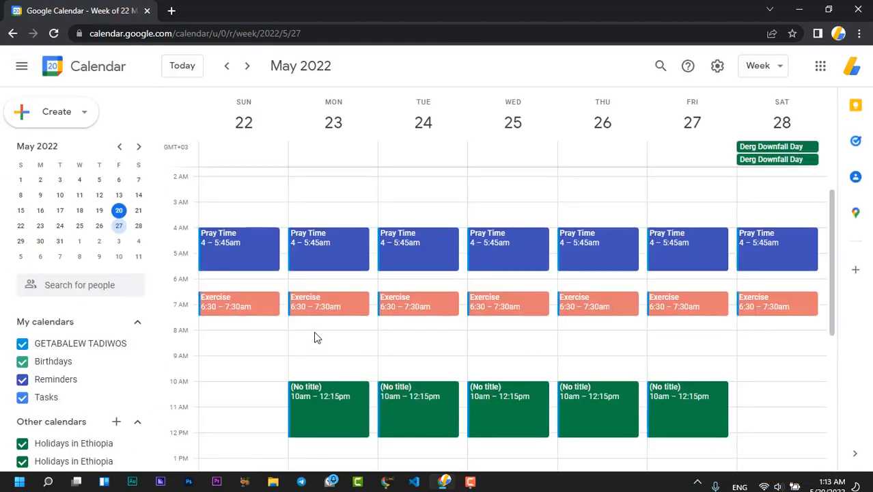
Step: Hide and show again the Birthdays calendar and the first Holidays in Ethiopia calendar
left_click(45, 367)
left_click(45, 367)
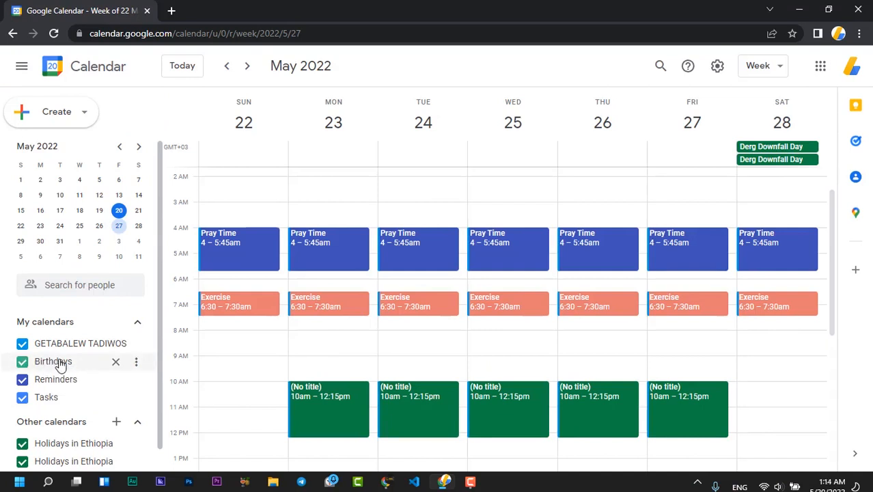
scroll(61, 366, "down", 1)
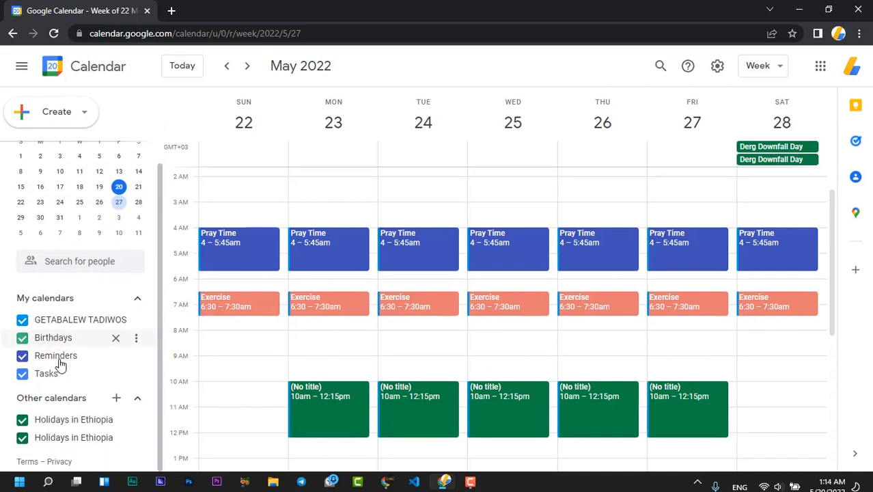
left_click(49, 424)
left_click(49, 427)
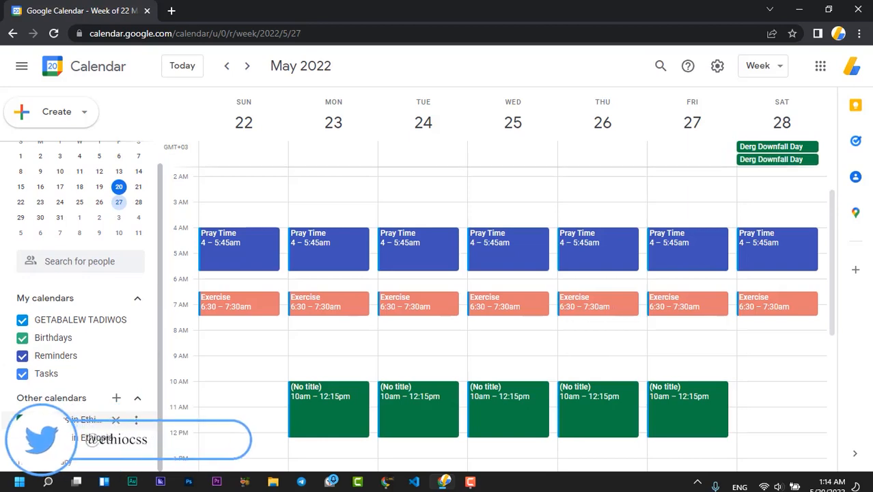
scroll(49, 427, "up", 1)
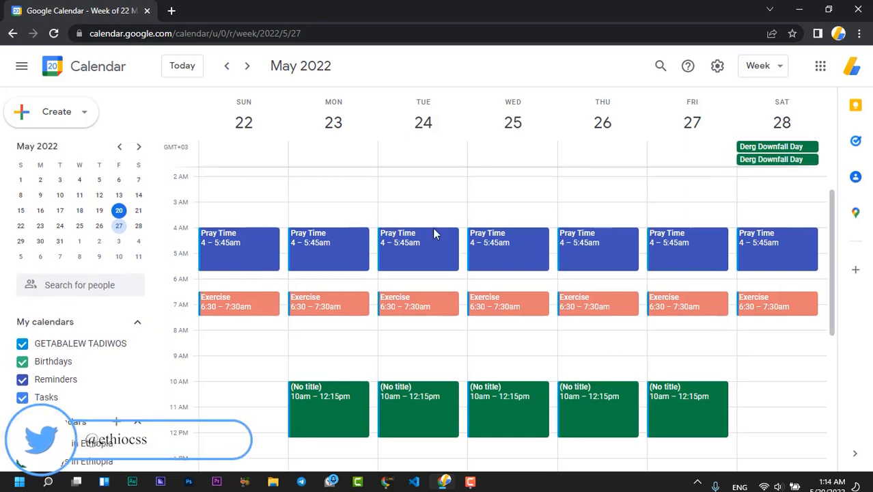
scroll(480, 250, "up", 1)
scroll(480, 251, "down", 1)
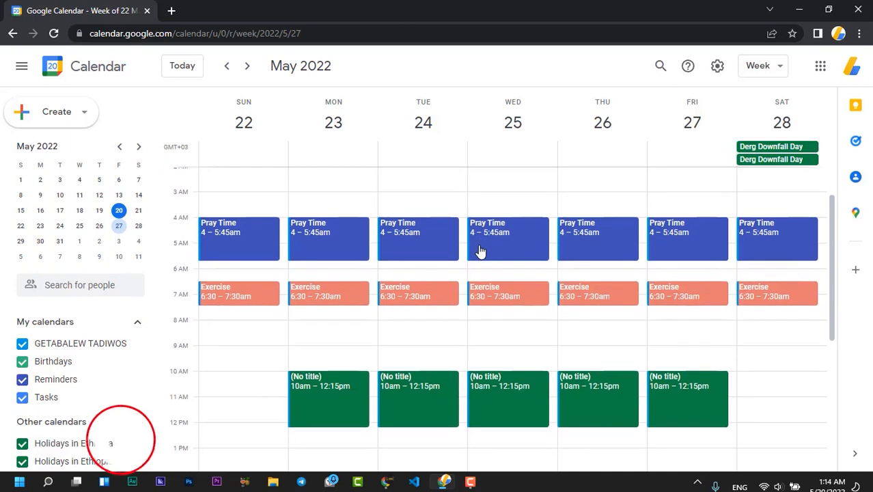